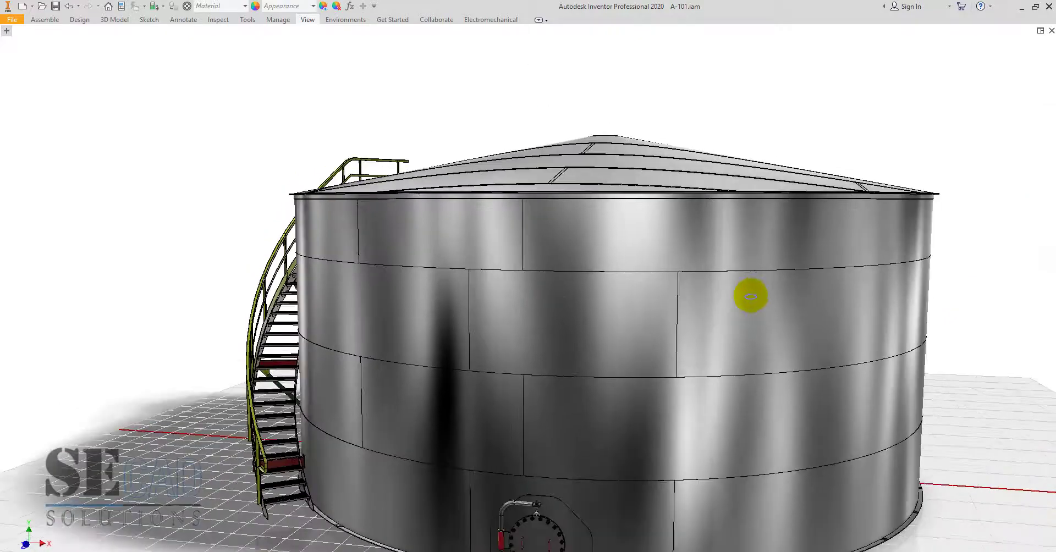
Orbit the finished tank to view the stair side, then start a new SEG project.
{"action": "mouse_move", "coordinate": [750, 296]}
{"action": "left_mouse_down"}
{"action": "mouse_move", "coordinate": [990, 290]}
{"action": "mouse_move", "coordinate": [1046, 275]}
{"action": "mouse_move", "coordinate": [898, 292]}
{"action": "mouse_move", "coordinate": [597, 286]}
{"action": "mouse_move", "coordinate": [586, 319]}
{"action": "mouse_move", "coordinate": [589, 238]}
{"action": "mouse_move", "coordinate": [584, 259]}
{"action": "mouse_move", "coordinate": [533, 282]}
{"action": "mouse_move", "coordinate": [675, 304]}
{"action": "mouse_move", "coordinate": [598, 263]}
{"action": "left_mouse_up"}
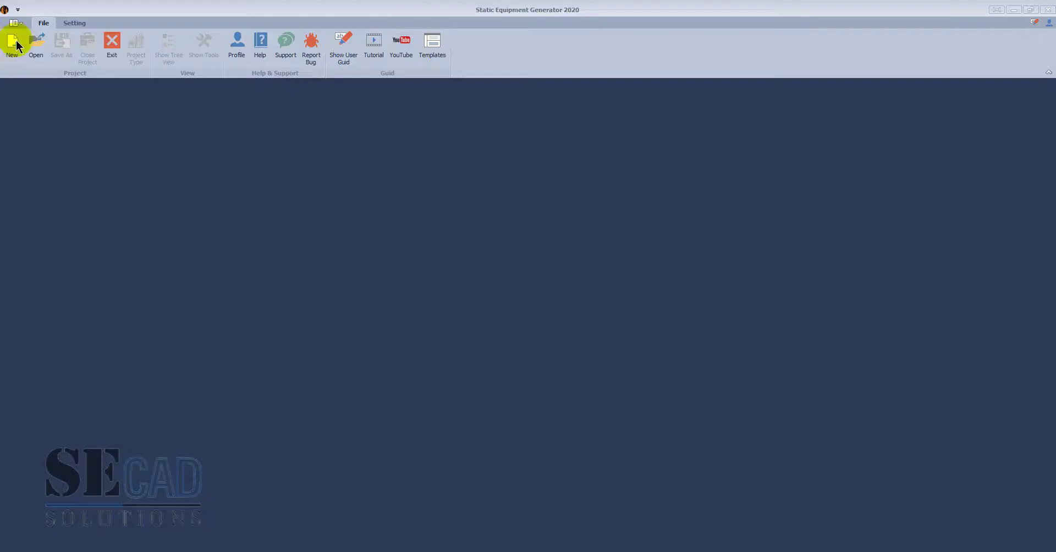
{"action": "left_click", "coordinate": [11, 42]}
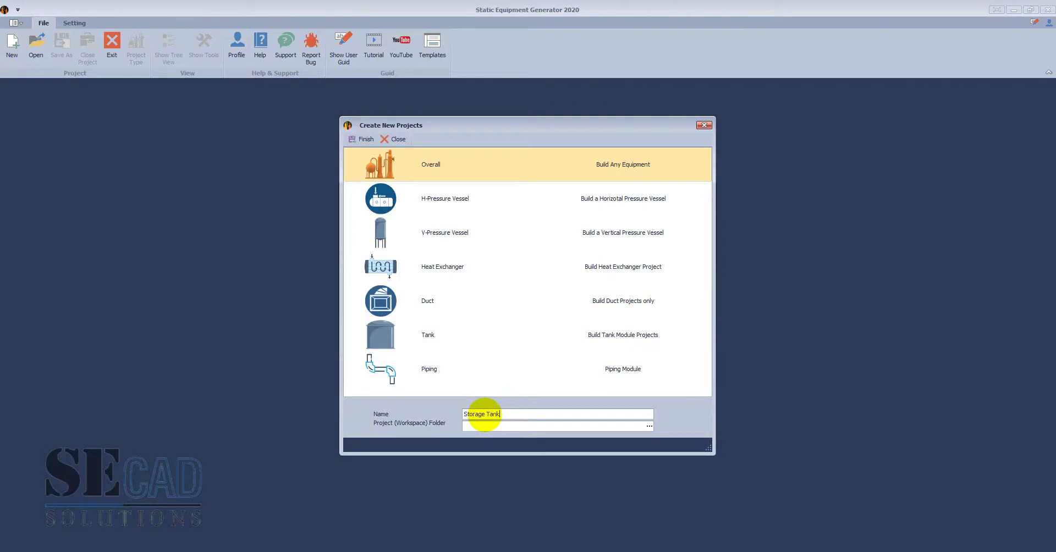
Create the Storage Tank project on the desktop as a tank type, and rename equipment A-101.
{"action": "left_click", "coordinate": [649, 426]}
{"action": "left_click", "coordinate": [669, 496]}
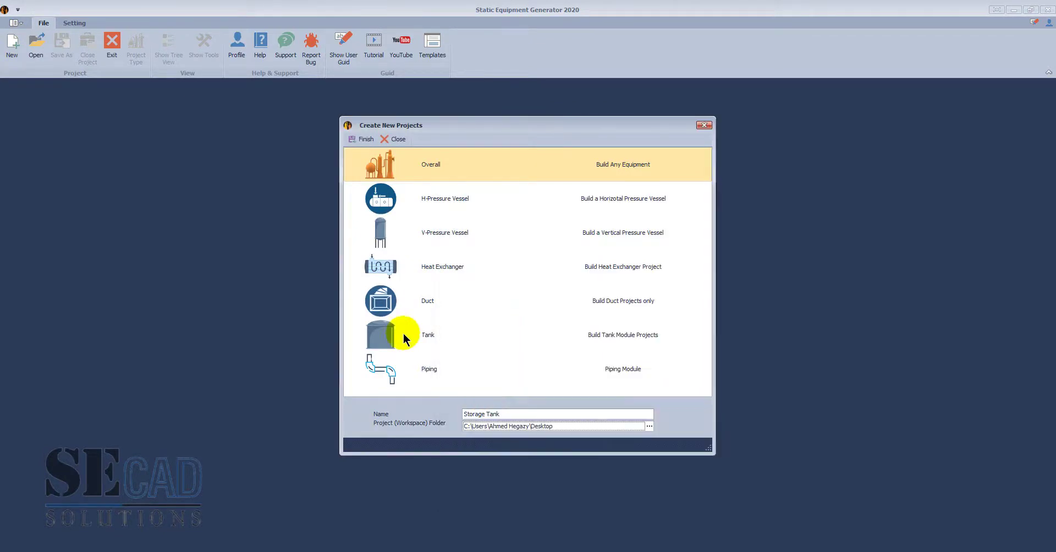
{"action": "left_click", "coordinate": [404, 338]}
{"action": "left_click", "coordinate": [363, 142]}
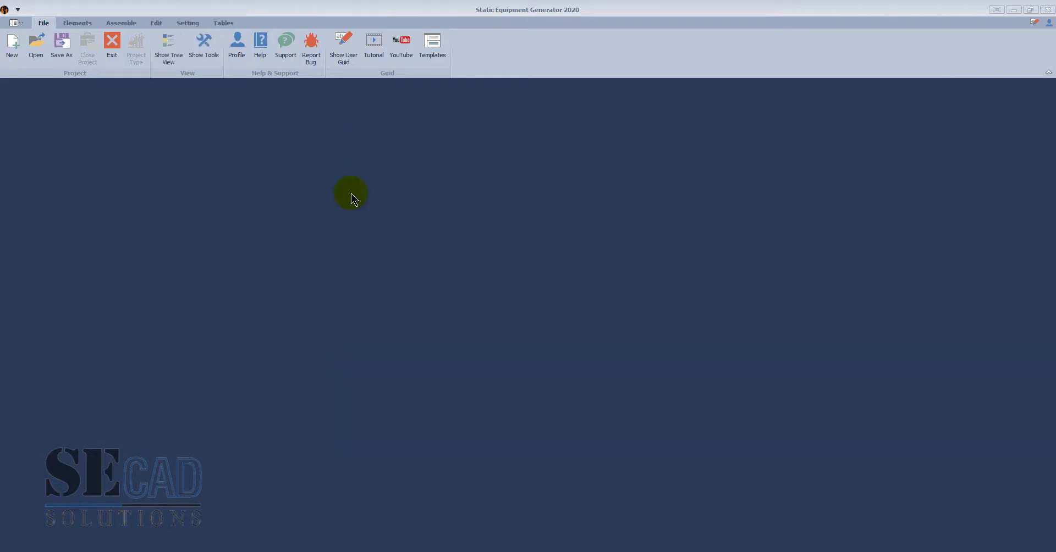
{"action": "left_click", "coordinate": [40, 120]}
{"action": "right_click", "coordinate": [42, 122]}
{"action": "left_click", "coordinate": [77, 139]}
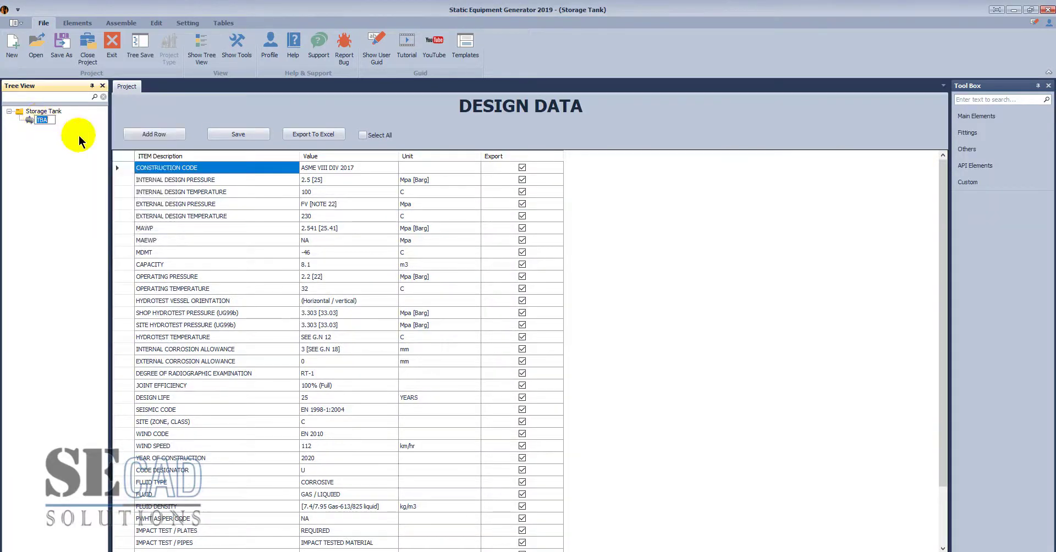
Set equipment serial 5050 and delivered plate 9425 × 1500, save, then enable Parent Preview.
{"action": "left_click", "coordinate": [157, 22]}
{"action": "left_click", "coordinate": [186, 22]}
{"action": "left_click", "coordinate": [17, 60]}
{"action": "type", "text": "Storage Tank"}
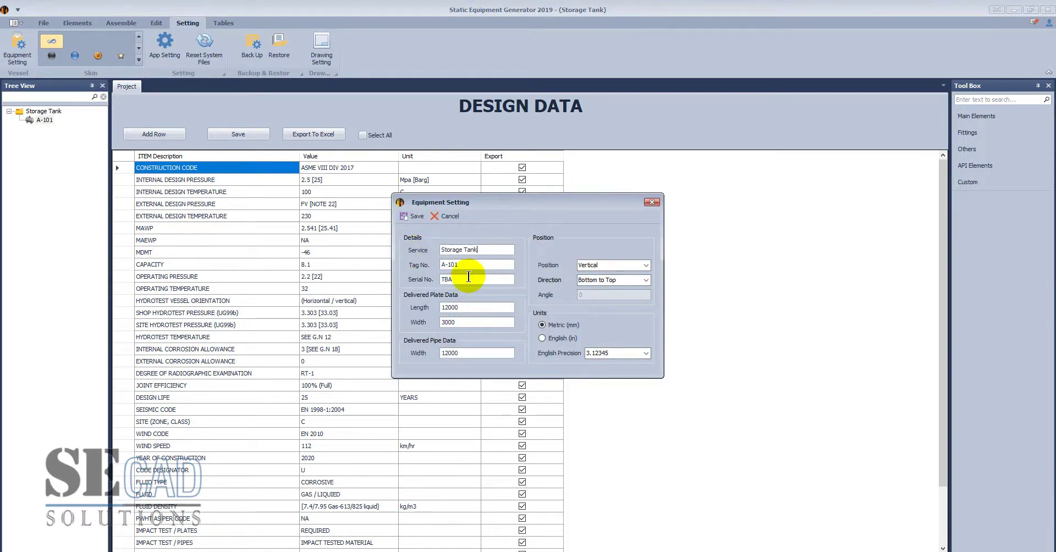
{"action": "left_click", "coordinate": [464, 278]}
{"action": "type", "text": "5050"}
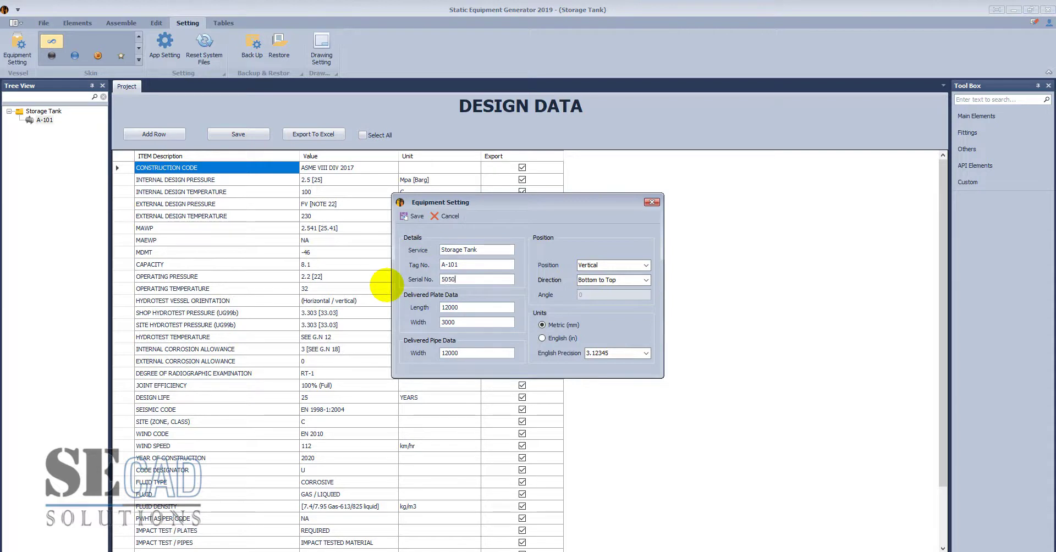
{"action": "left_click", "coordinate": [461, 308]}
{"action": "type", "text": "25"}
{"action": "left_click", "coordinate": [462, 322]}
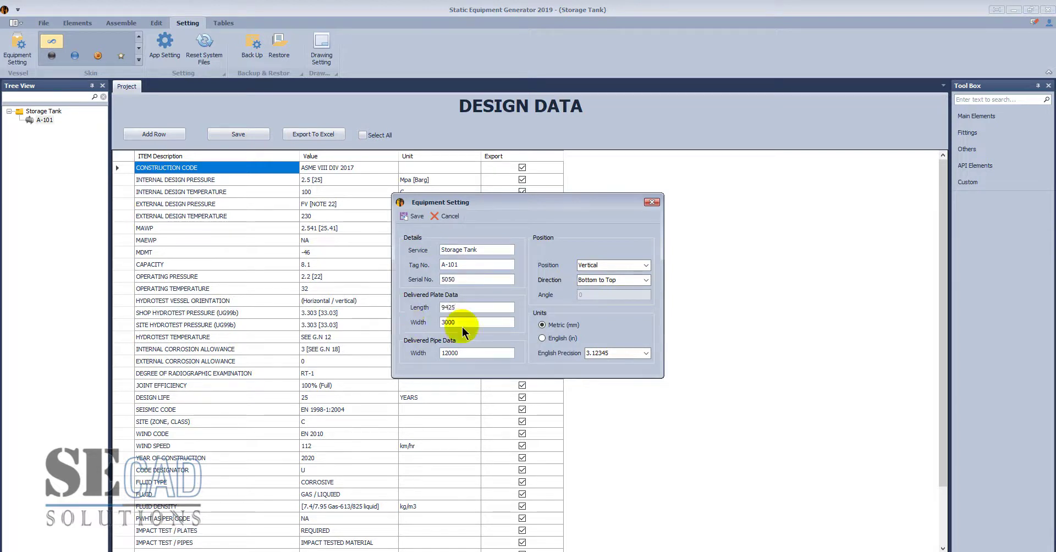
{"action": "type", "text": "1500"}
{"action": "left_click", "coordinate": [412, 216]}
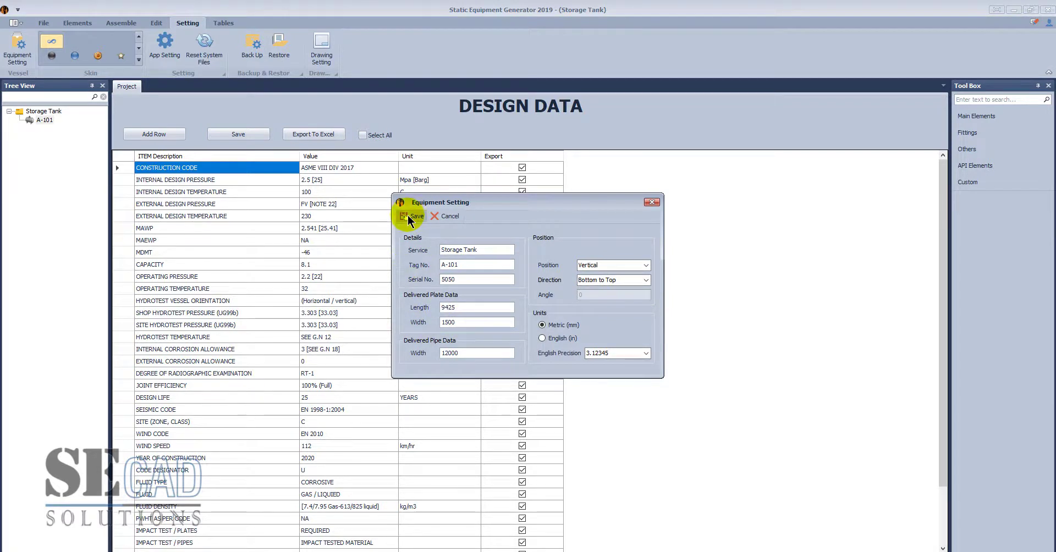
{"action": "left_click", "coordinate": [506, 288]}
{"action": "left_click", "coordinate": [165, 44]}
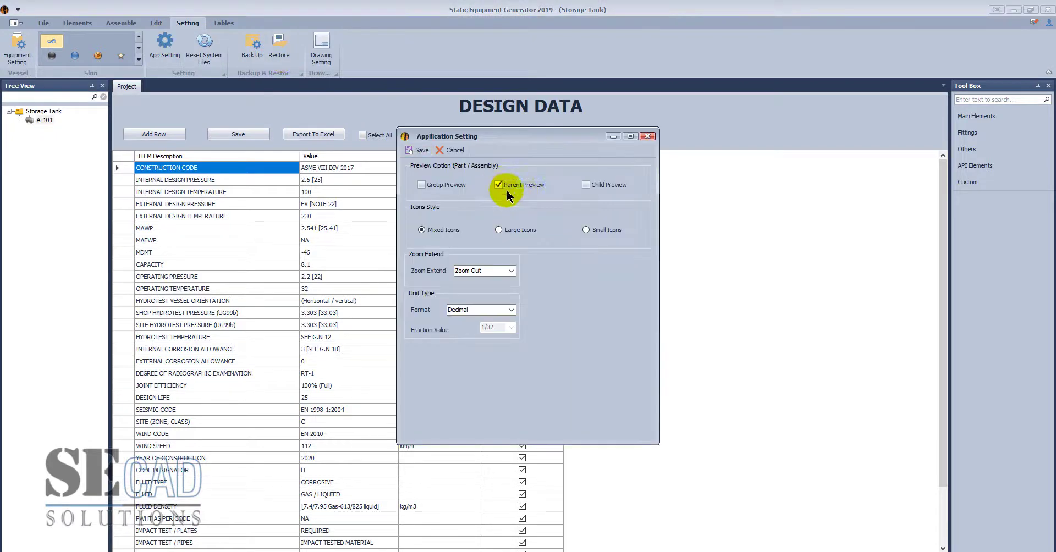
{"action": "left_click", "coordinate": [586, 185]}
Save app settings and mark only internal design pressure and temperature for export in A-101's design data.
{"action": "left_click", "coordinate": [418, 150]}
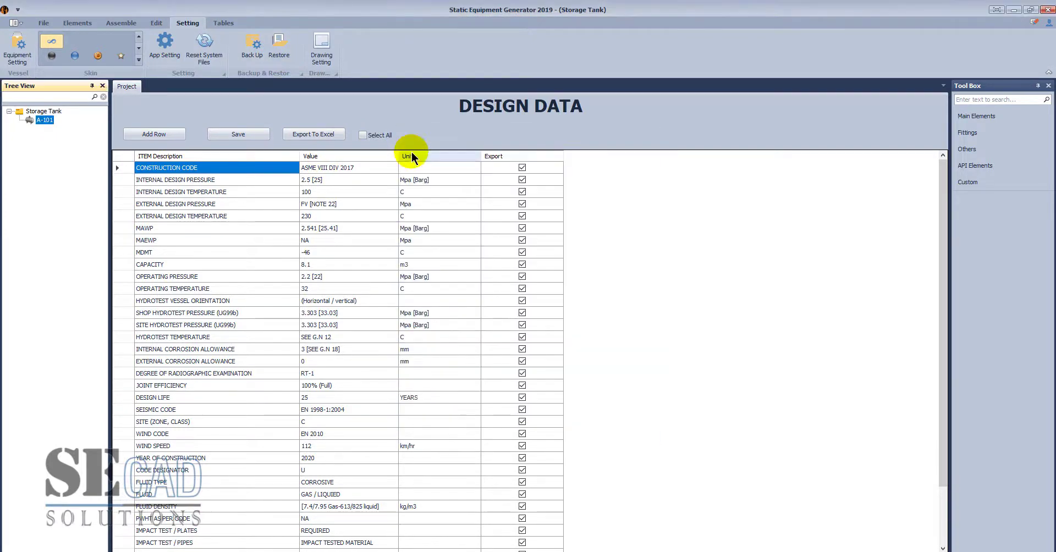
{"action": "left_click", "coordinate": [31, 121]}
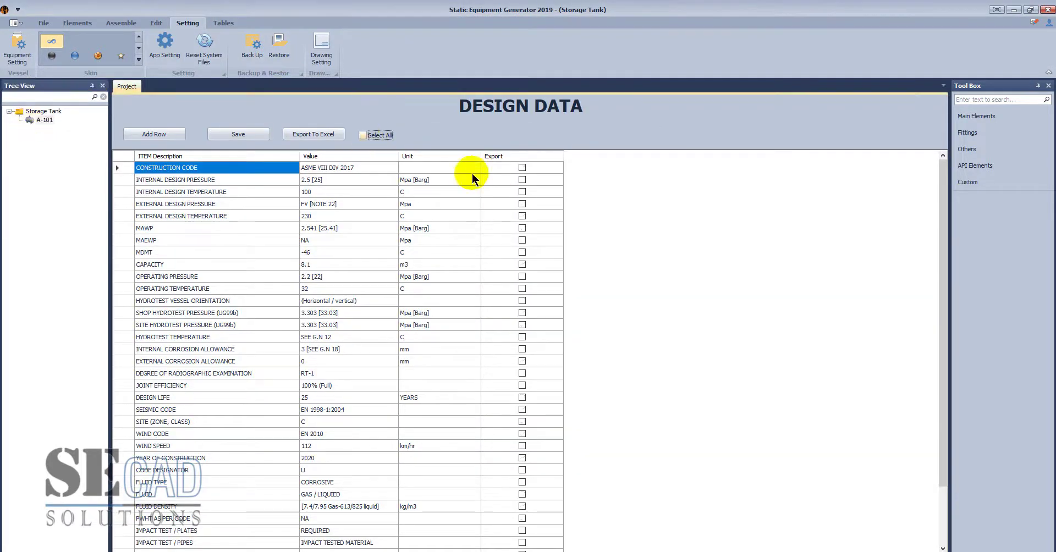
{"action": "left_click", "coordinate": [522, 167]}
{"action": "left_click", "coordinate": [523, 180]}
{"action": "left_click", "coordinate": [522, 192]}
Set construction code PAI 650 and internal design pressure to 5 Barg.
{"action": "left_click", "coordinate": [362, 169]}
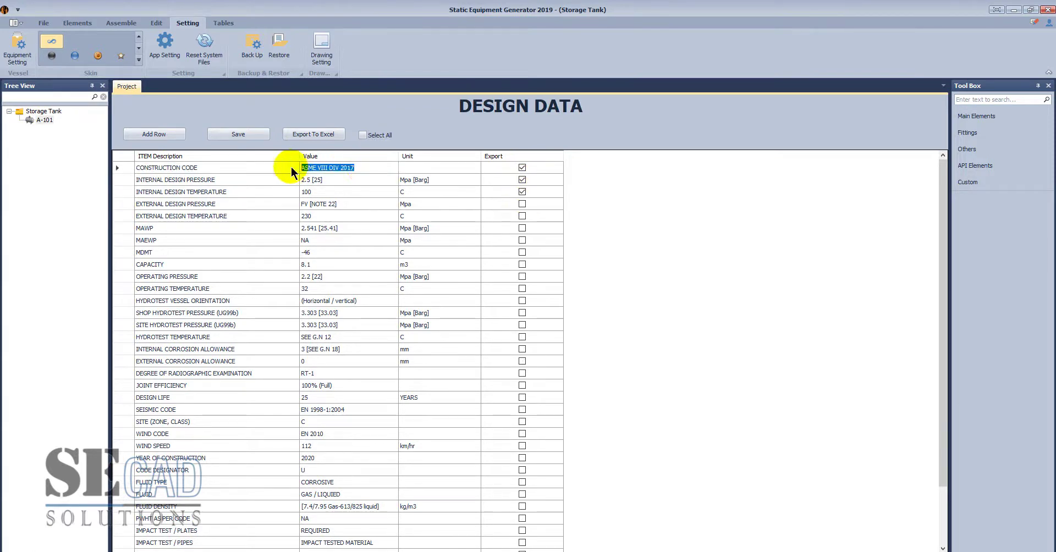
{"action": "type", "text": "PAI 650"}
{"action": "left_click", "coordinate": [309, 179]}
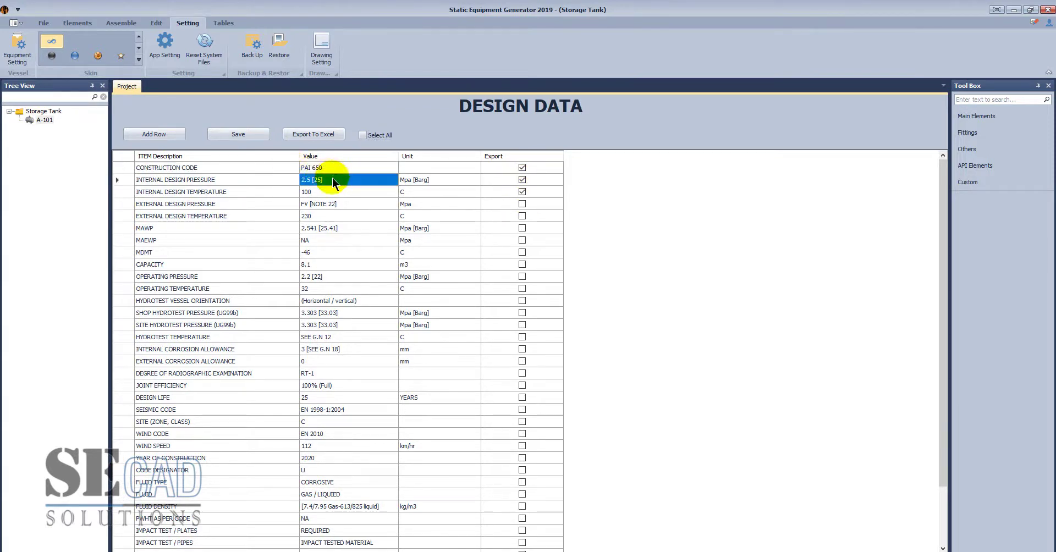
{"action": "type", "text": "5"}
{"action": "left_click", "coordinate": [414, 182]}
{"action": "key", "text": "BackSpace"}
{"action": "key", "text": "BackSpace"}
{"action": "key", "text": "BackSpace"}
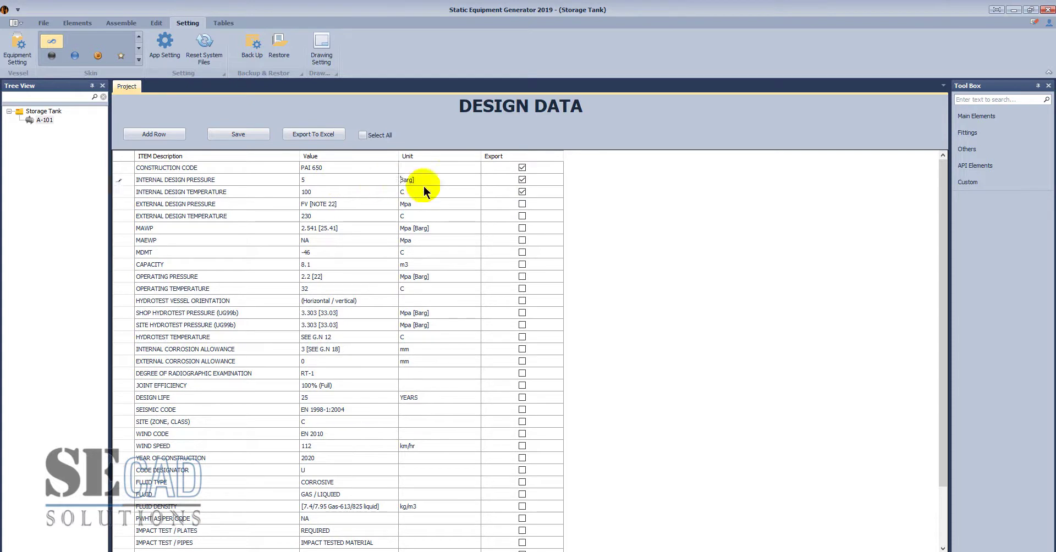
{"action": "left_click", "coordinate": [464, 228]}
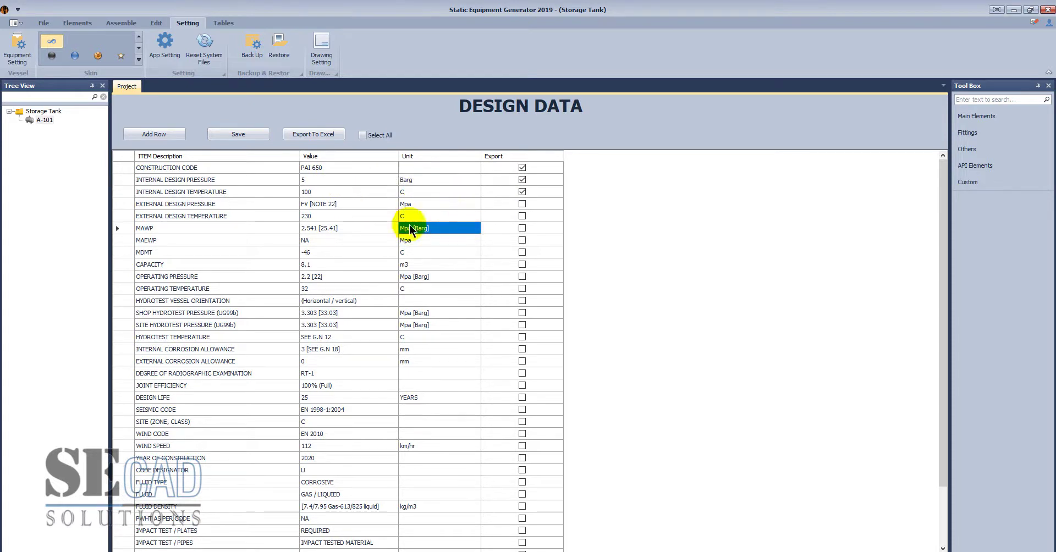
Mark DESIGN LIFE for export and save the design data.
{"action": "left_click", "coordinate": [295, 397]}
{"action": "left_click", "coordinate": [523, 396]}
{"action": "left_click", "coordinate": [238, 134]}
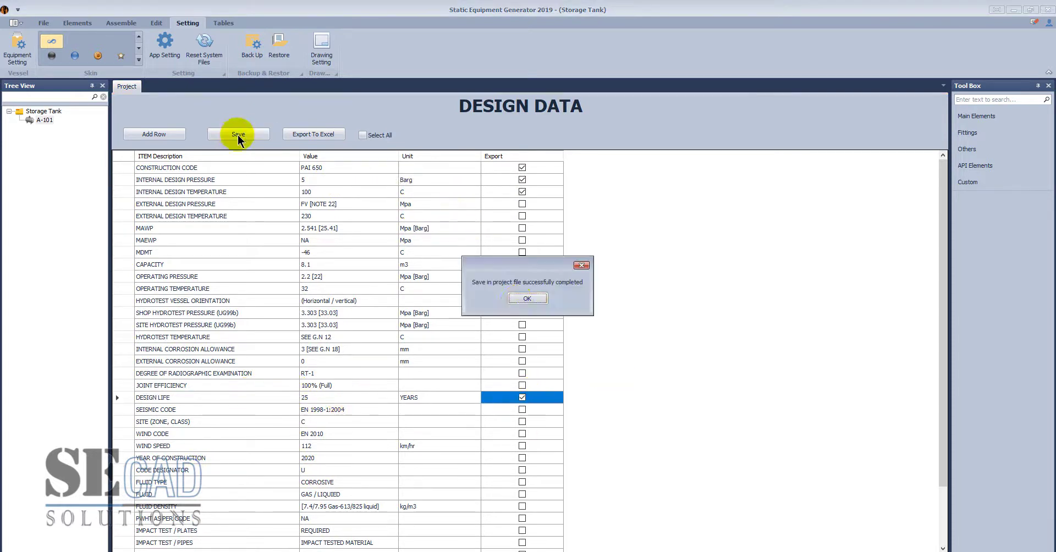
{"action": "left_click", "coordinate": [519, 301]}
{"action": "left_click", "coordinate": [43, 111]}
{"action": "type", "text": "10-10-10"}
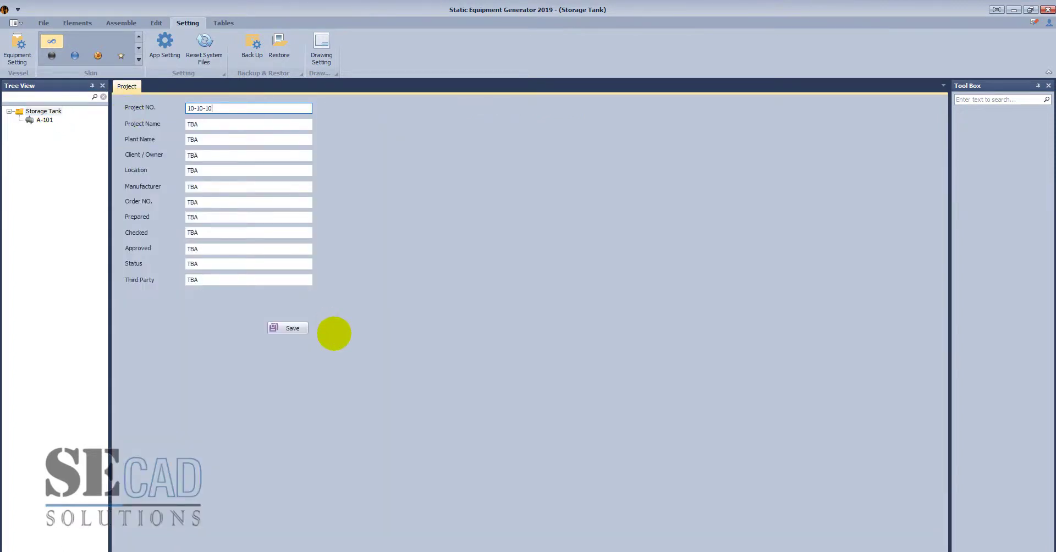
Enter project number 10-10-10, name Tank for SE CAD, client SE CAD and manufacturer SEG.
{"action": "key", "text": "Tab"}
{"action": "type", "text": "ank for SE CAD"}
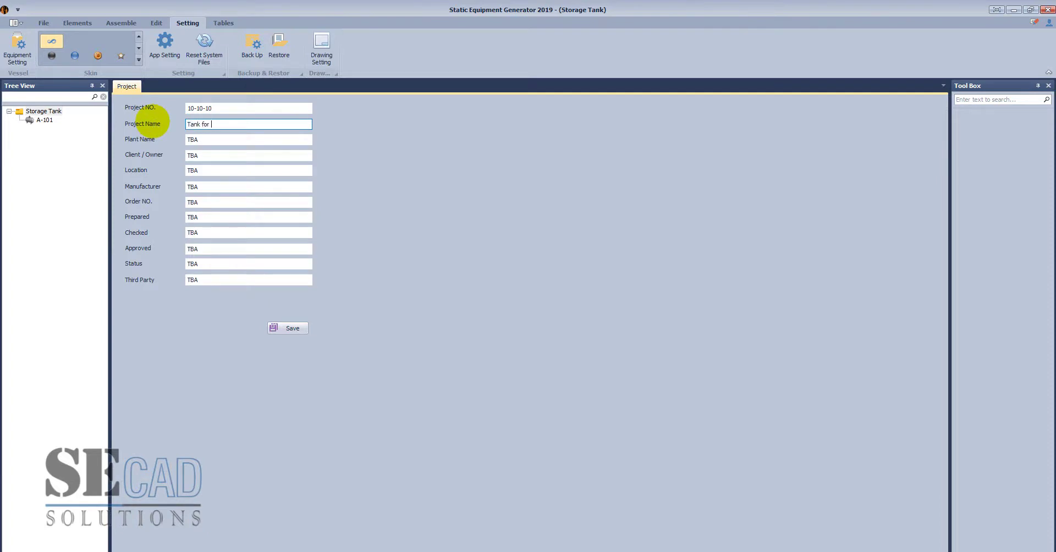
{"action": "left_click", "coordinate": [207, 139]}
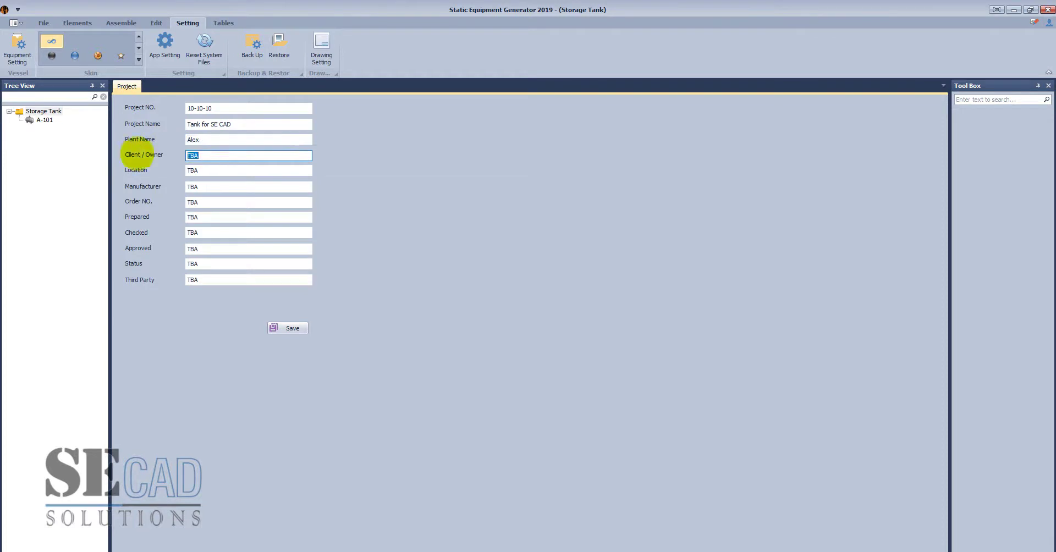
{"action": "type", "text": "SE CAD"}
{"action": "key", "text": "Tab"}
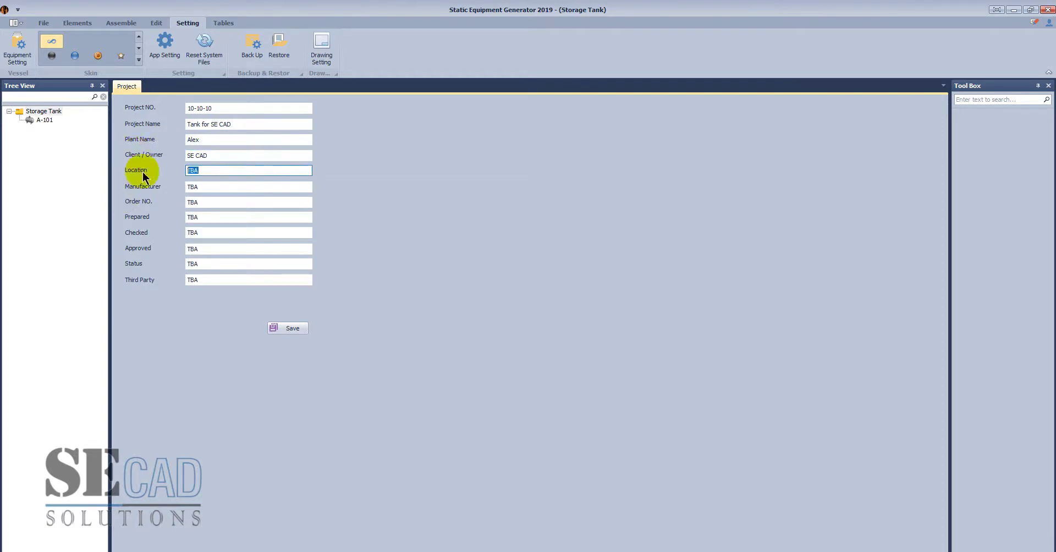
{"action": "left_click", "coordinate": [219, 187]}
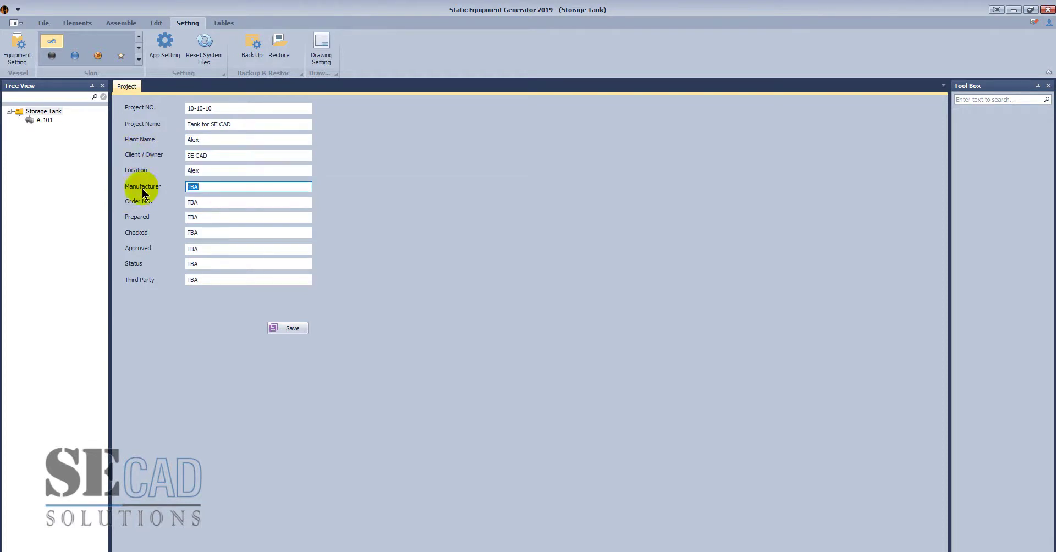
{"action": "left_click", "coordinate": [207, 202]}
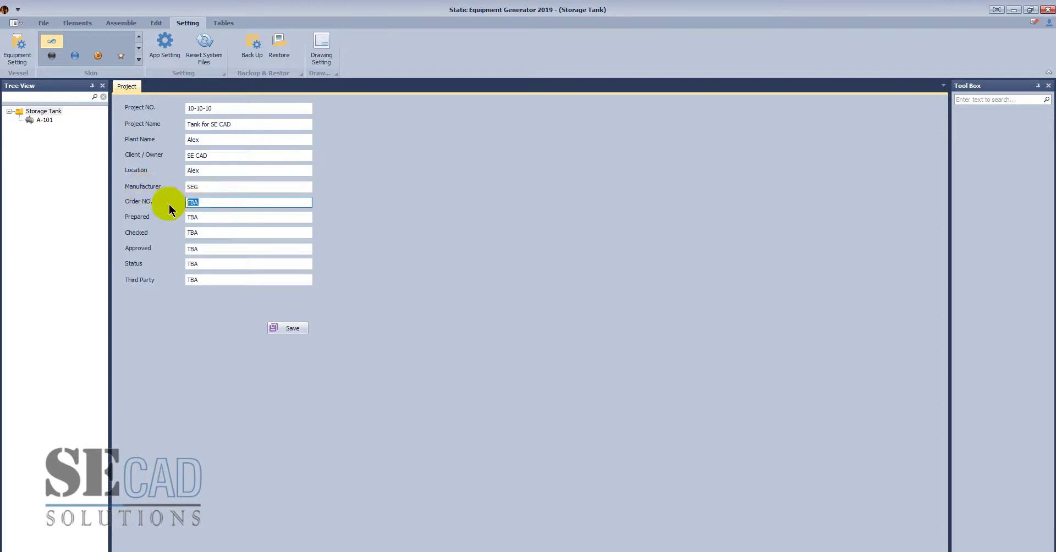
{"action": "left_click", "coordinate": [221, 218]}
{"action": "type", "text": "Ahmed"}
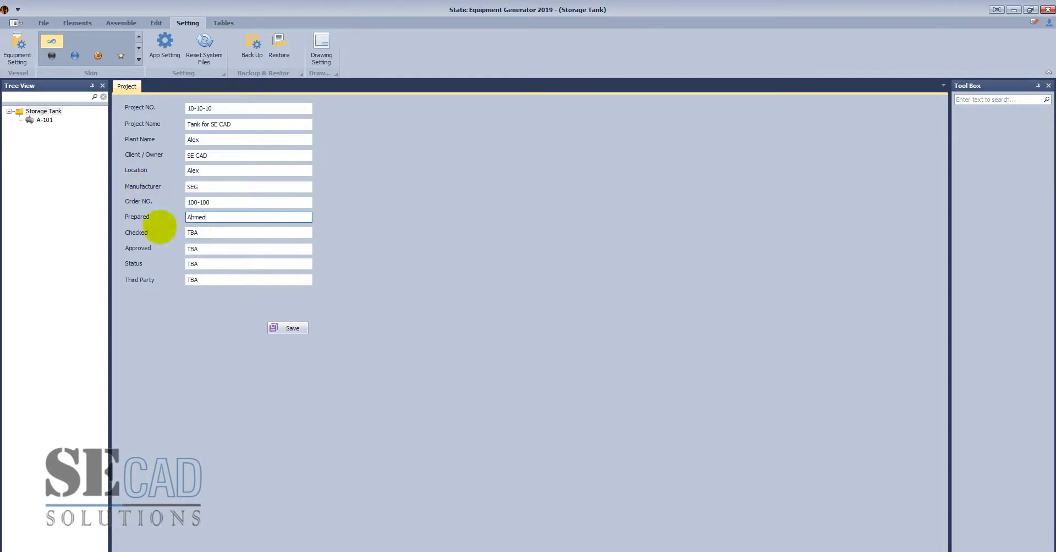
Fill in the reviewer fields, status Revised and third party SE CAD SOLUTIONS, then save.
{"action": "left_click", "coordinate": [208, 232]}
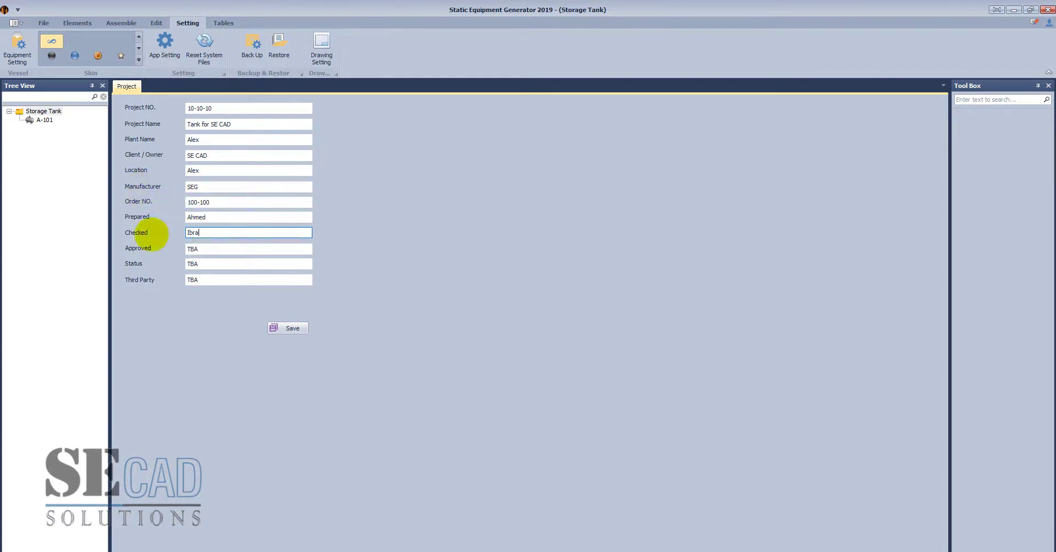
{"action": "key", "text": "Tab"}
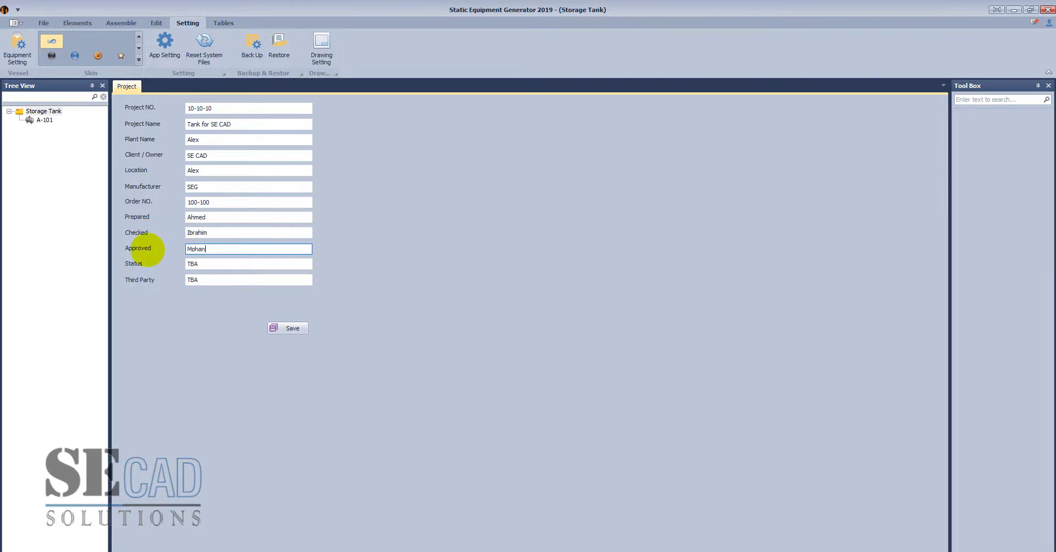
{"action": "left_click", "coordinate": [200, 265]}
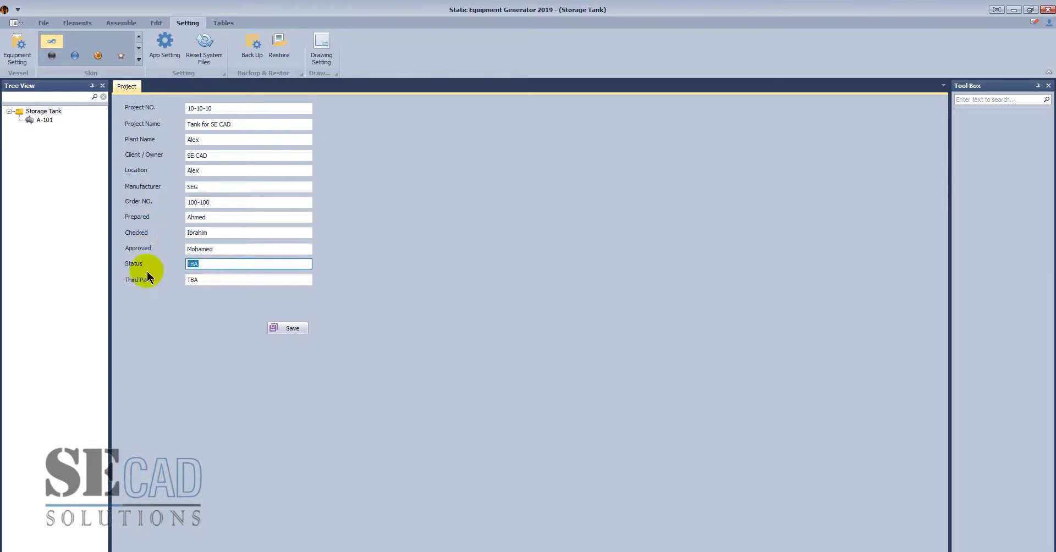
{"action": "type", "text": "Revised"}
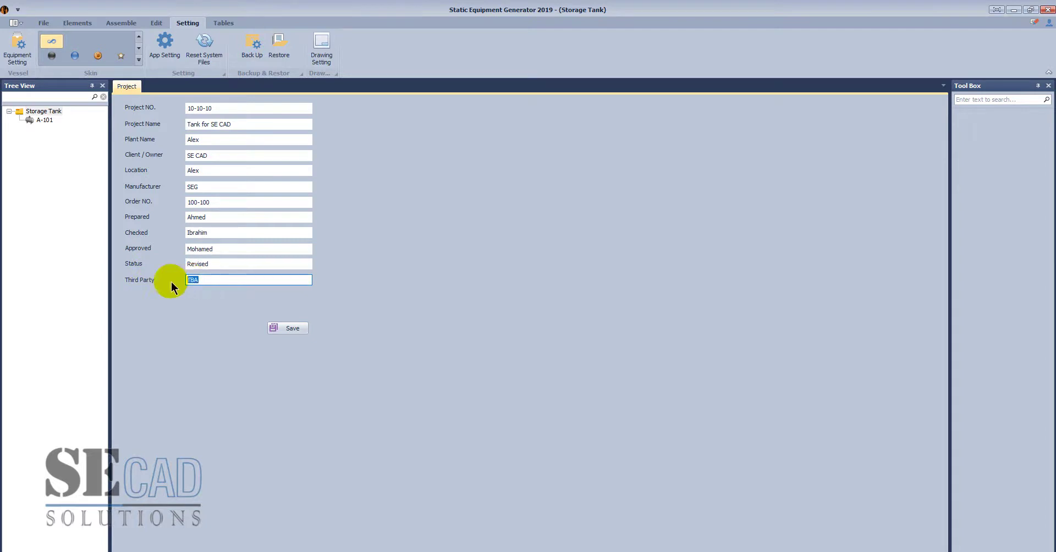
{"action": "type", "text": "SE CAD SOLUTIONS"}
{"action": "left_click", "coordinate": [290, 328]}
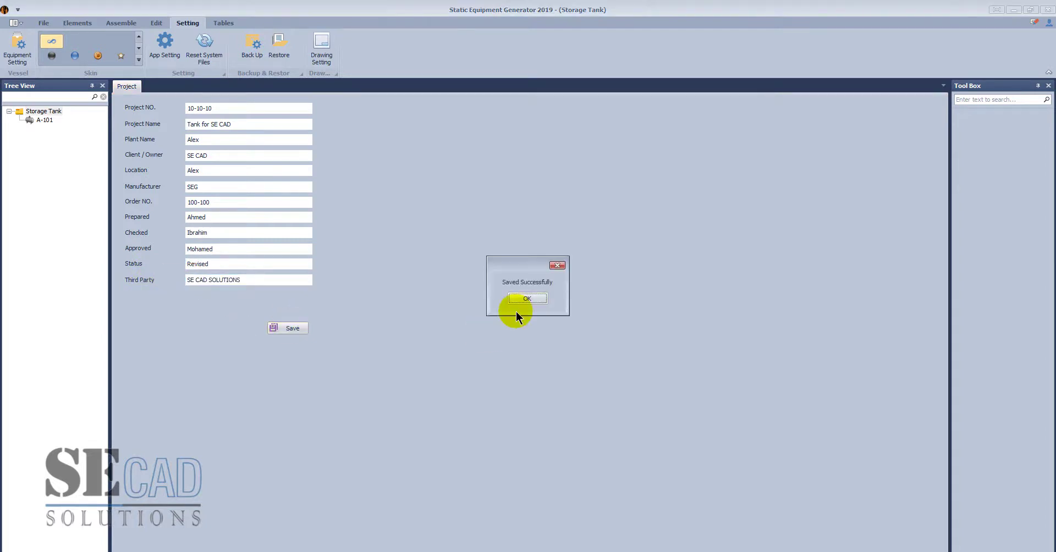
{"action": "left_click", "coordinate": [515, 302]}
Add arranged flat bottom Bottom, 12 mm thick, 12674 mm diameter, orientation 0, and save.
{"action": "left_click", "coordinate": [45, 120]}
{"action": "left_click", "coordinate": [69, 25]}
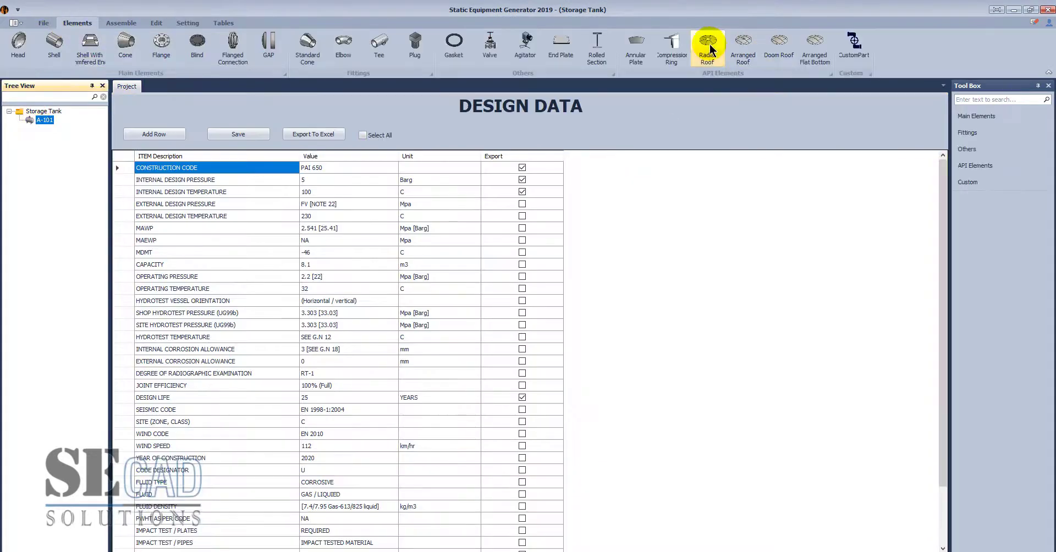
{"action": "left_click", "coordinate": [815, 48]}
{"action": "type", "text": "Bottom"}
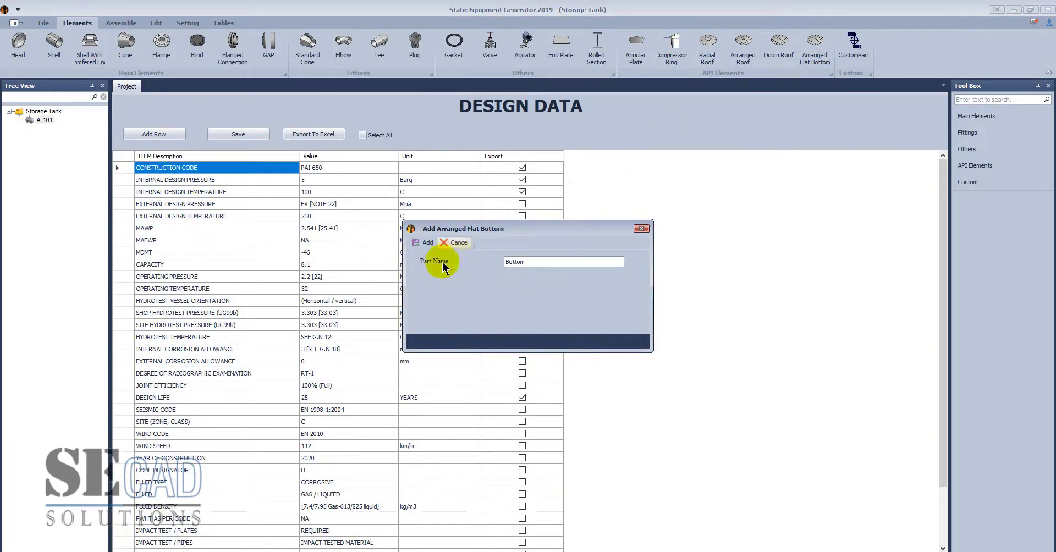
{"action": "left_click", "coordinate": [428, 242]}
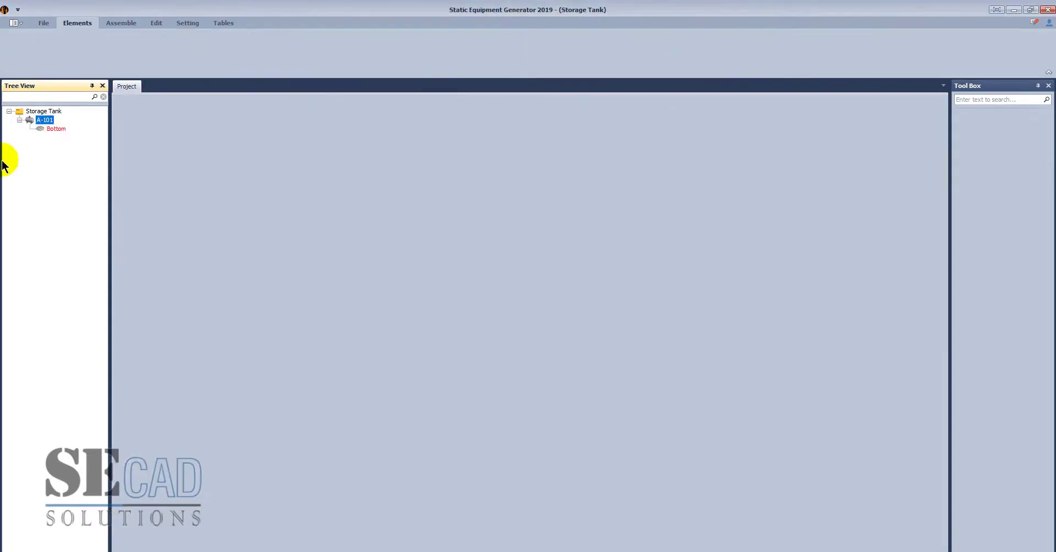
{"action": "left_click", "coordinate": [53, 130]}
{"action": "left_click", "coordinate": [248, 141]}
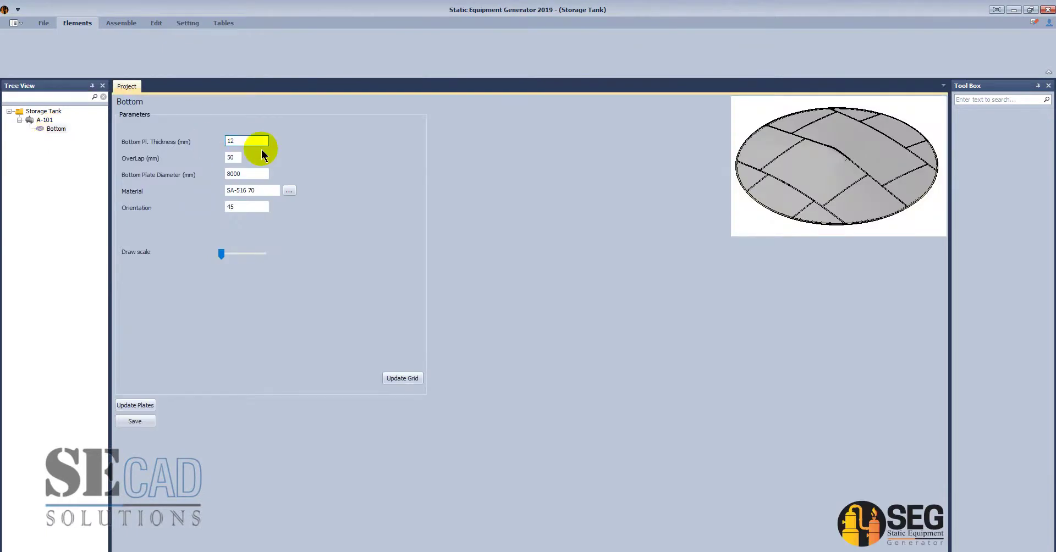
{"action": "key", "text": "Tab"}
{"action": "key", "text": "Tab"}
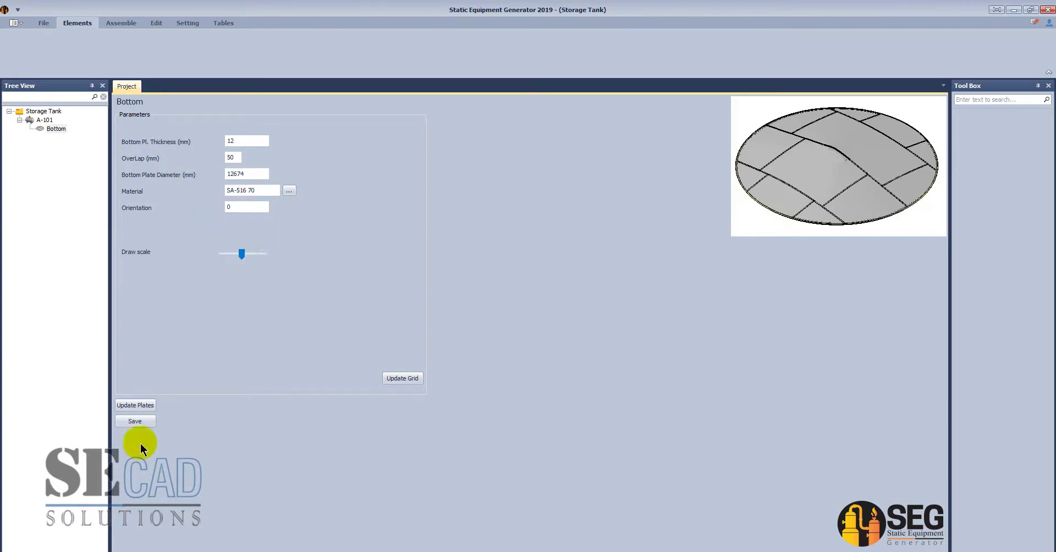
{"action": "left_click", "coordinate": [135, 421]}
{"action": "key", "text": "Return"}
Lay out the bottom plates with a reversed middle row and draw them.
{"action": "left_click", "coordinate": [815, 129]}
{"action": "left_click", "coordinate": [970, 187]}
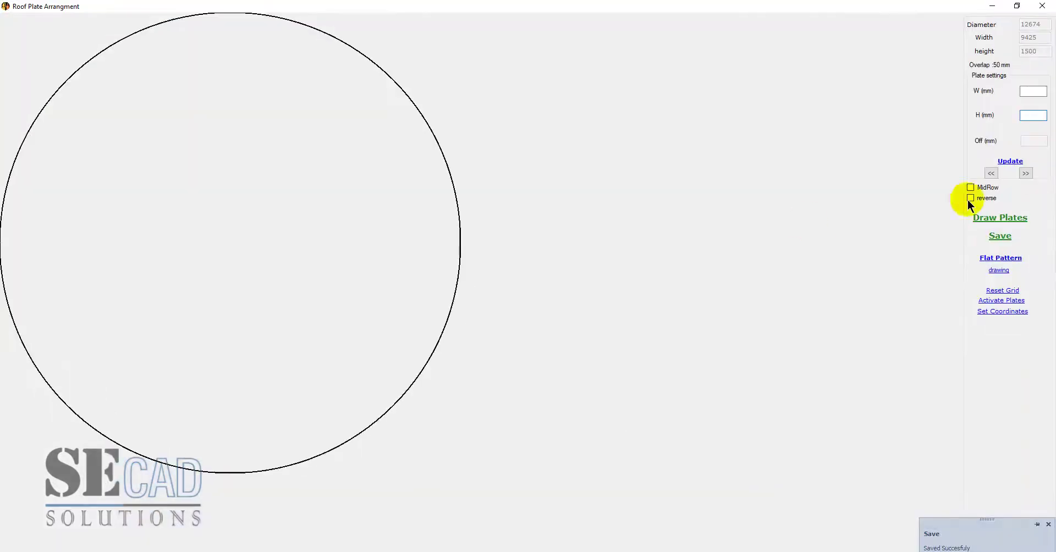
{"action": "left_click", "coordinate": [970, 198]}
{"action": "left_click", "coordinate": [1000, 217]}
{"action": "left_click", "coordinate": [234, 251]}
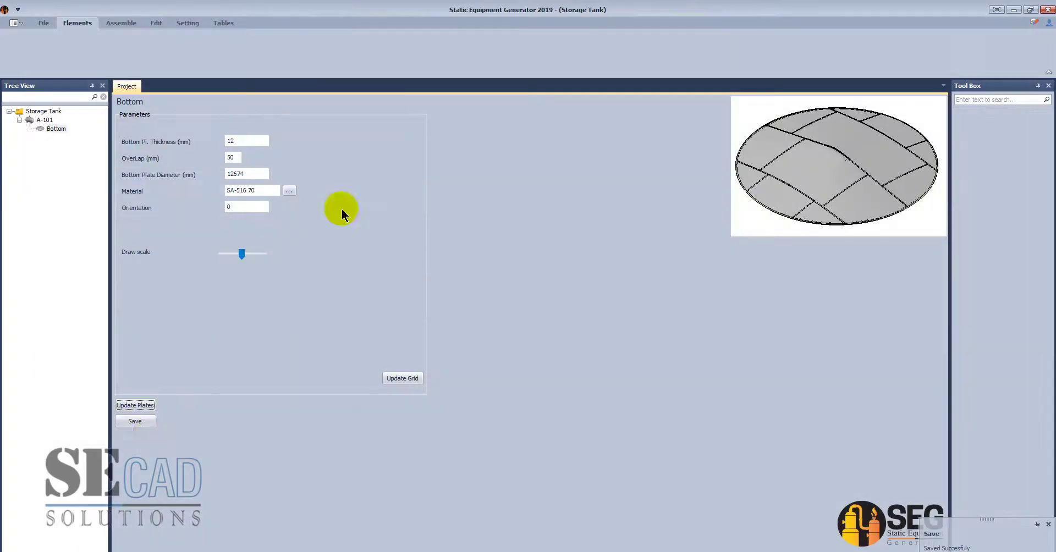
{"action": "left_click", "coordinate": [43, 120]}
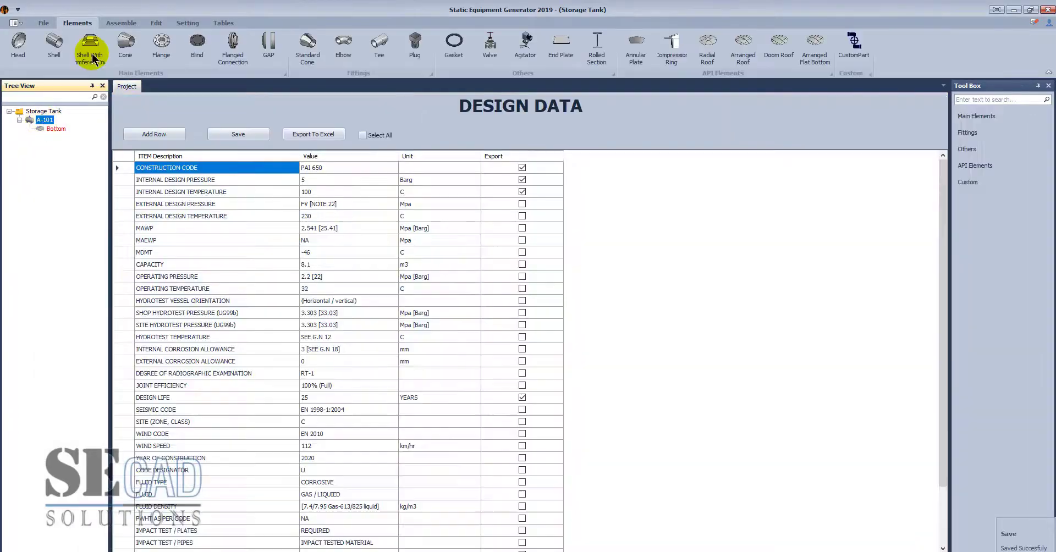
Generate the A-101 - Bottom.iam assembly in Inventor via Assemble > Start.
{"action": "left_click", "coordinate": [36, 55]}
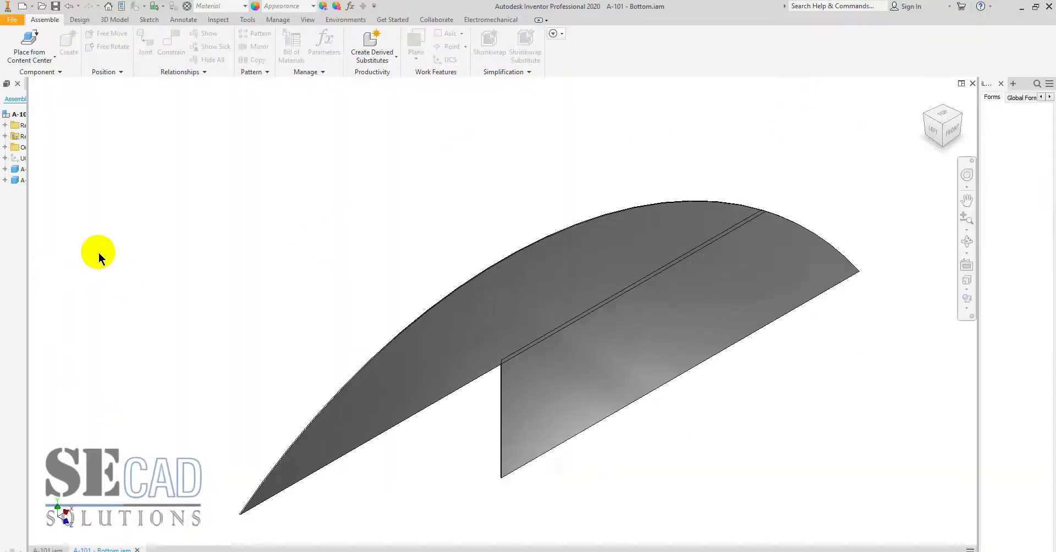
{"action": "left_click", "coordinate": [307, 19]}
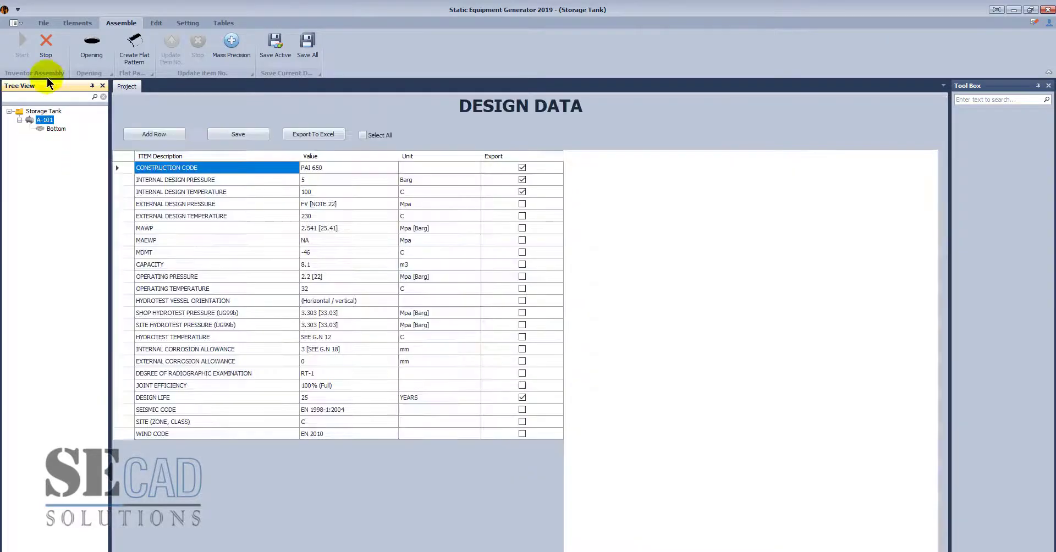
Add shell Can-1 to the tank as a Shell from different pieces.
{"action": "left_click", "coordinate": [75, 24]}
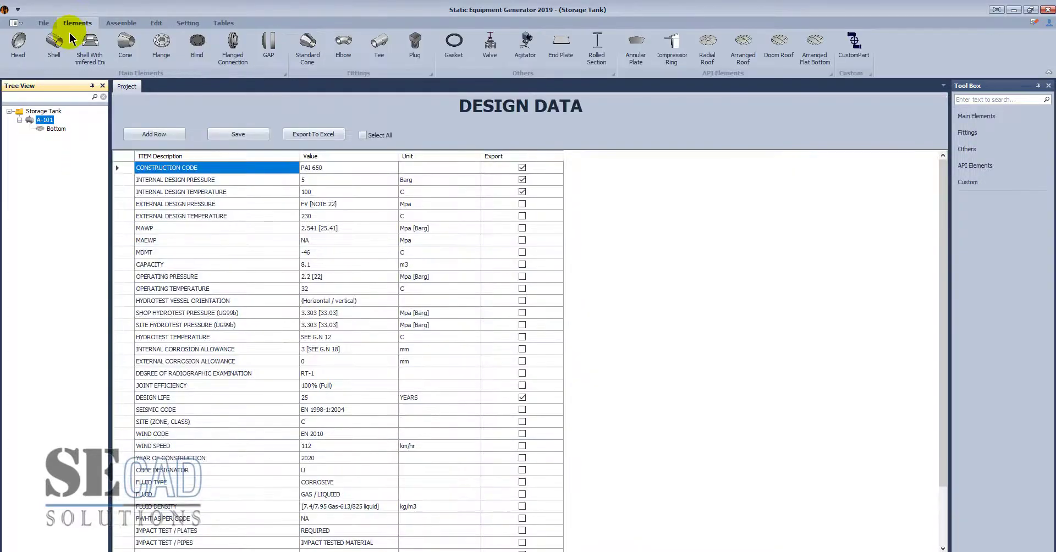
{"action": "left_click", "coordinate": [68, 38]}
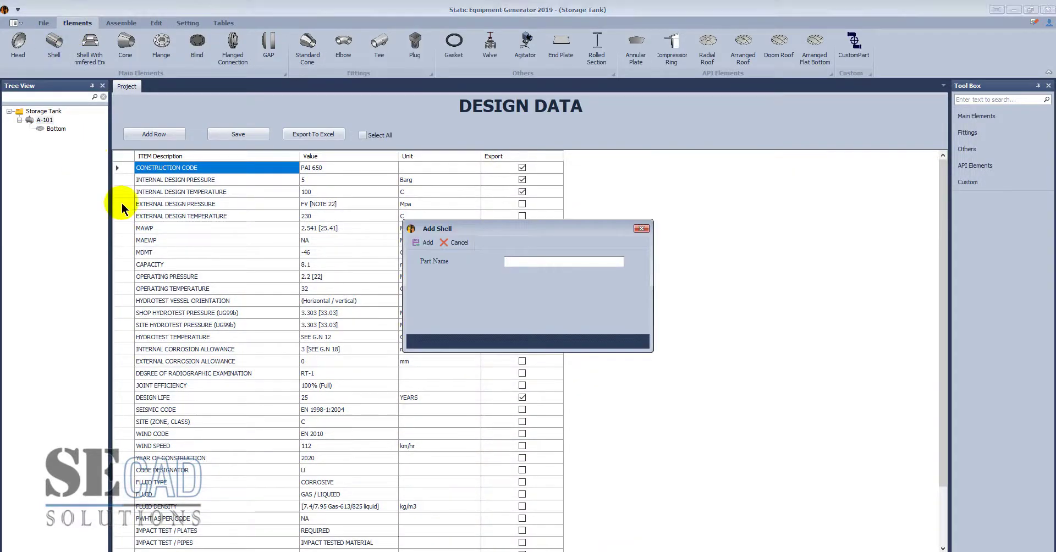
{"action": "left_click", "coordinate": [424, 242]}
{"action": "left_click", "coordinate": [55, 137]}
{"action": "left_click", "coordinate": [123, 143]}
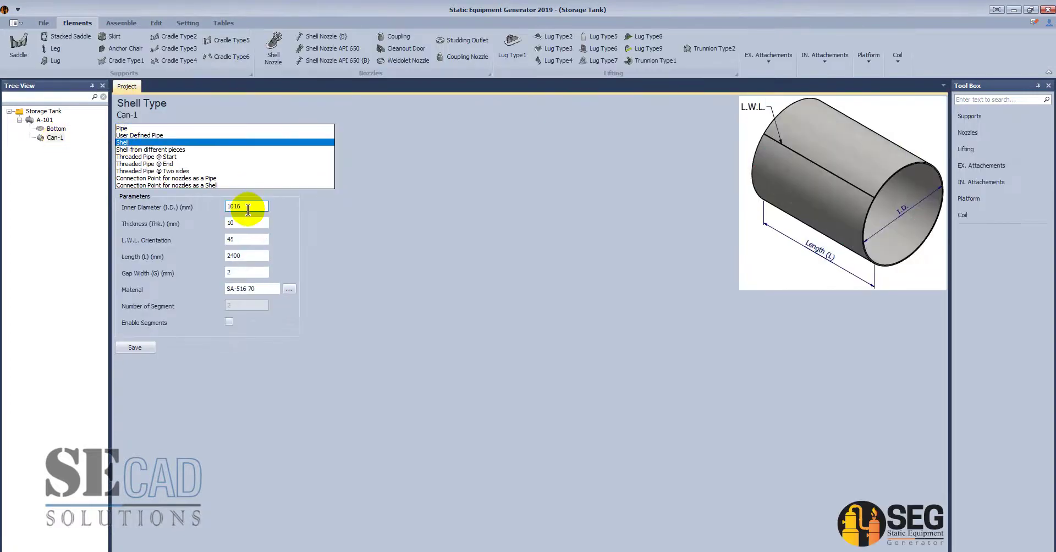
{"action": "left_click", "coordinate": [132, 149]}
{"action": "left_click", "coordinate": [481, 308]}
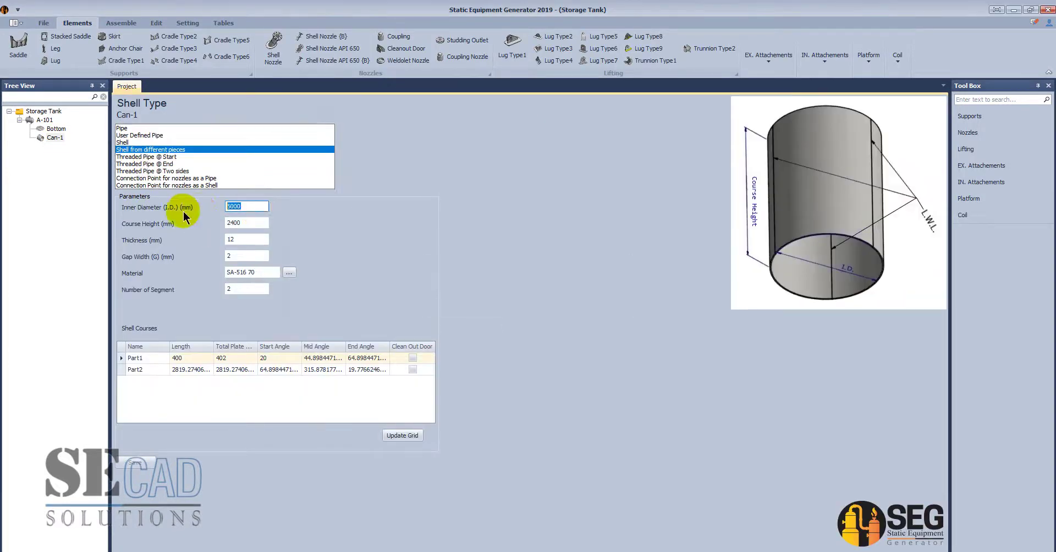
Give Can-1 12500 mm diameter, 1500 mm course height, 10 mm thickness, five parts starting at 10°.
{"action": "key", "text": "Tab"}
{"action": "type", "text": "1"}
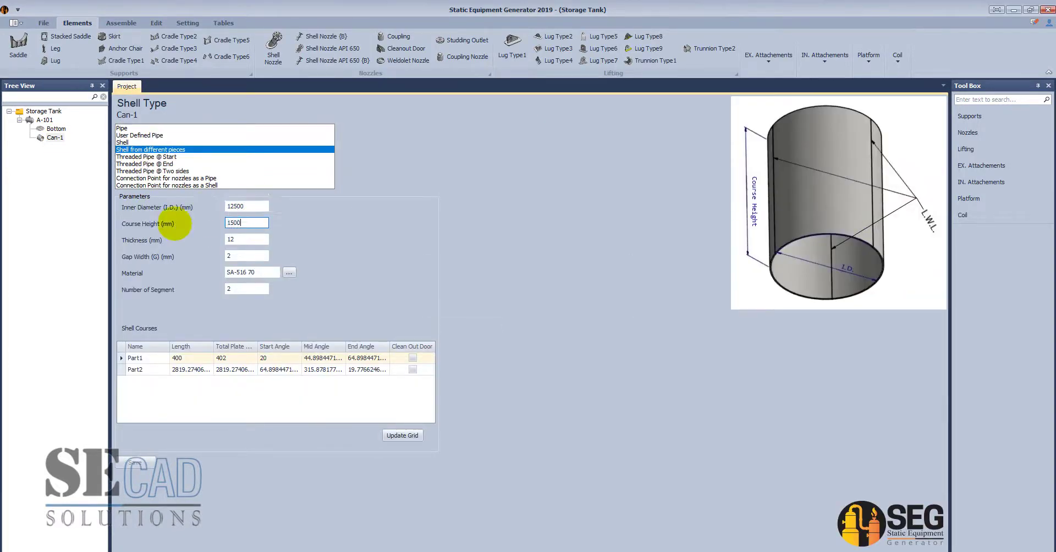
{"action": "left_click", "coordinate": [255, 242]}
{"action": "type", "text": "0"}
{"action": "key", "text": "Tab"}
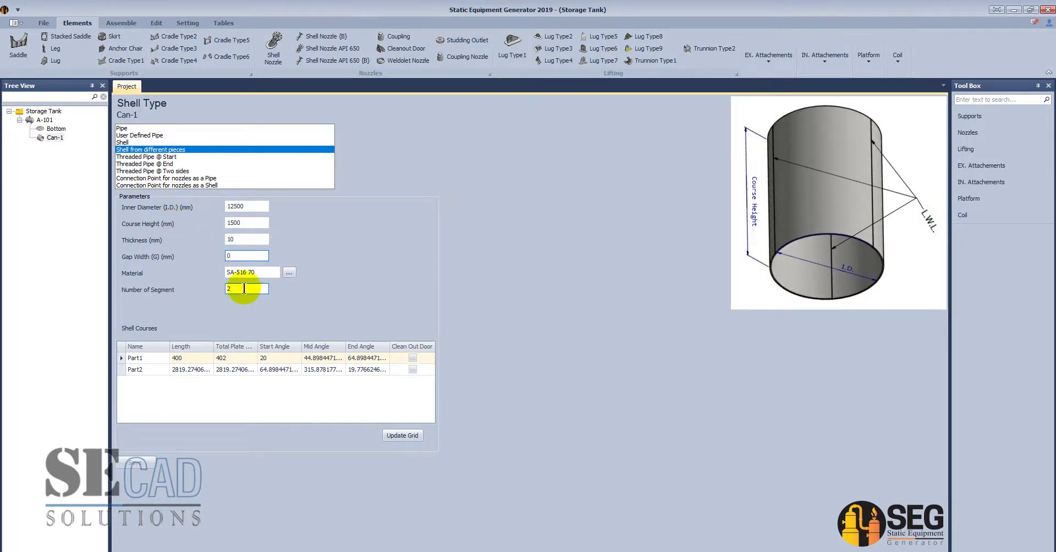
{"action": "type", "text": "5"}
{"action": "left_click", "coordinate": [402, 435]}
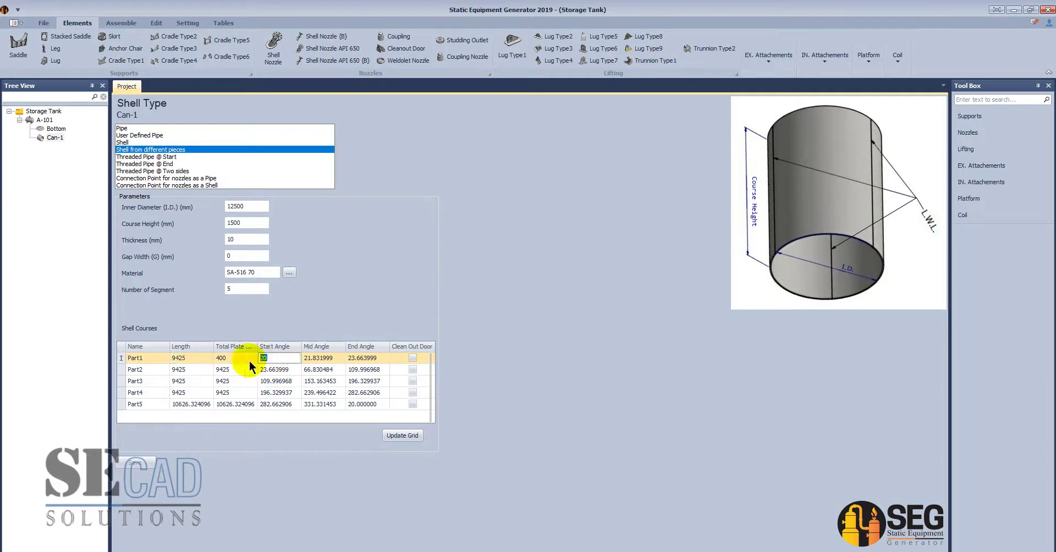
{"action": "type", "text": "10"}
{"action": "left_click", "coordinate": [402, 435]}
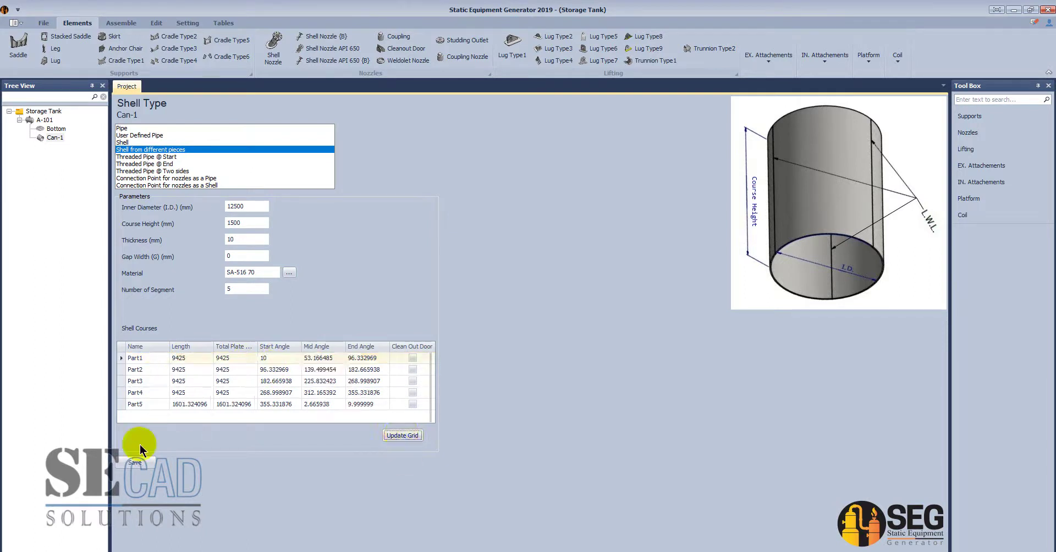
Set Part3 length to 8000 mm, update the grid and save Can-1.
{"action": "left_click", "coordinate": [187, 380]}
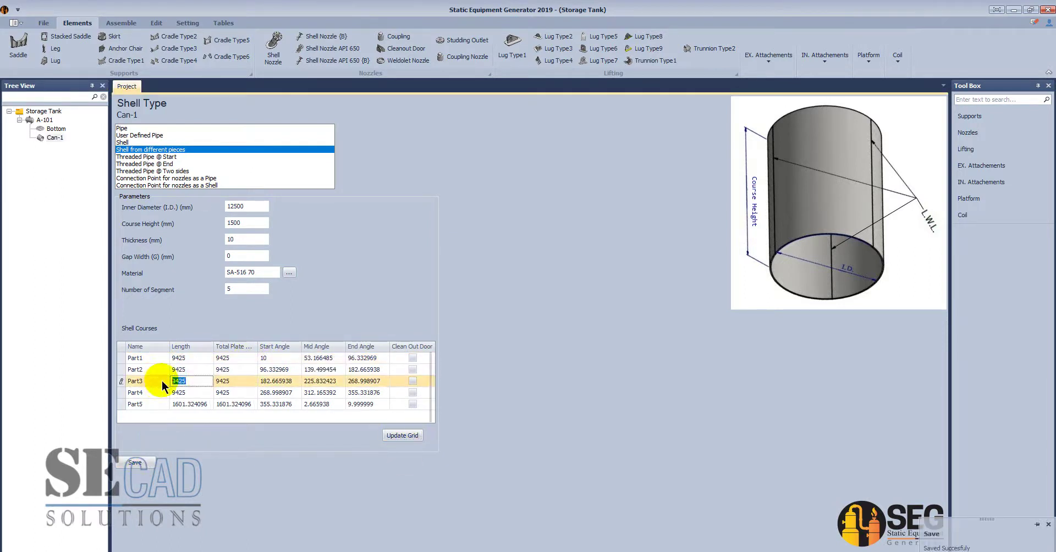
{"action": "type", "text": "8000"}
{"action": "left_click", "coordinate": [400, 435]}
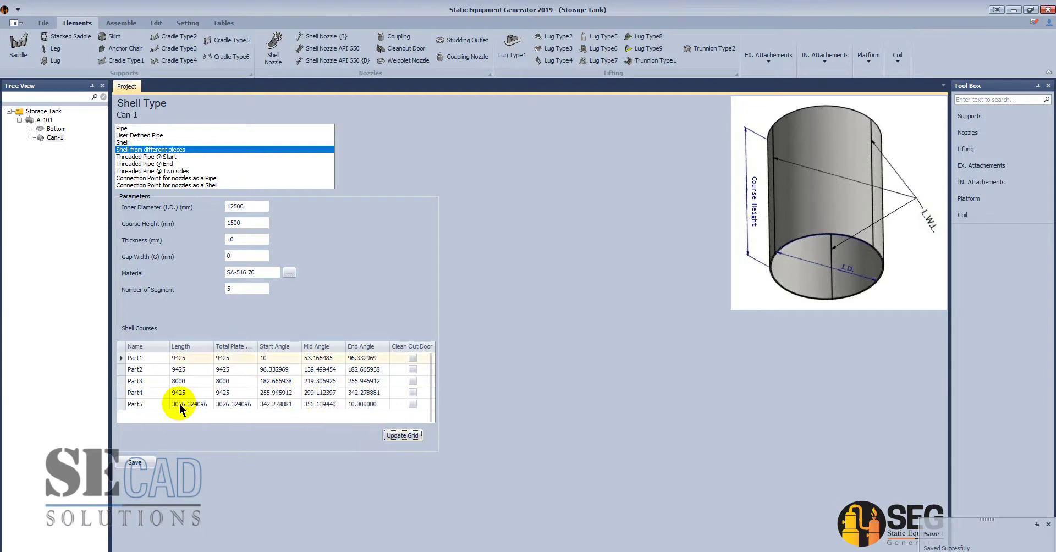
{"action": "left_click", "coordinate": [144, 465]}
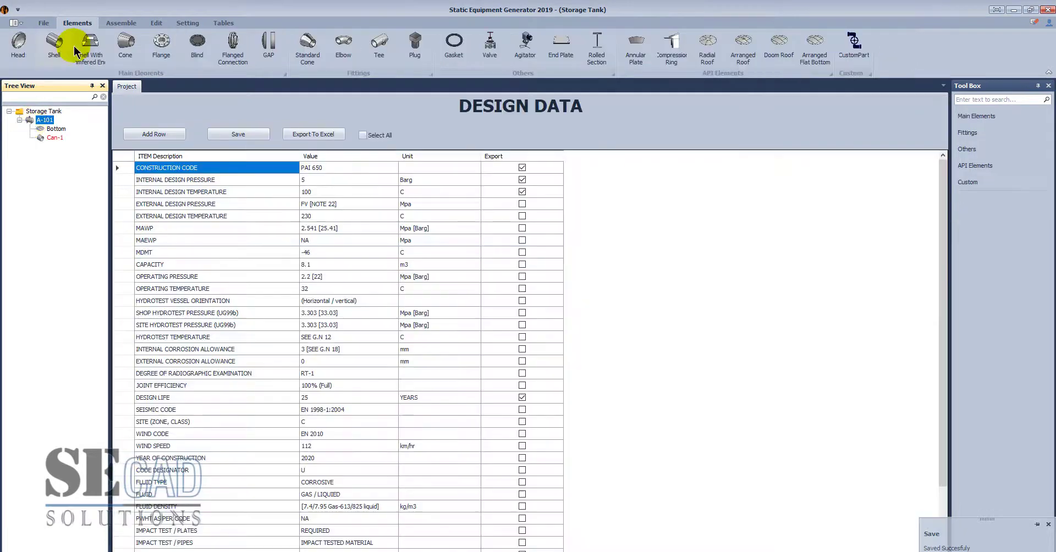
{"action": "left_click", "coordinate": [54, 44]}
{"action": "type", "text": "Can-2"}
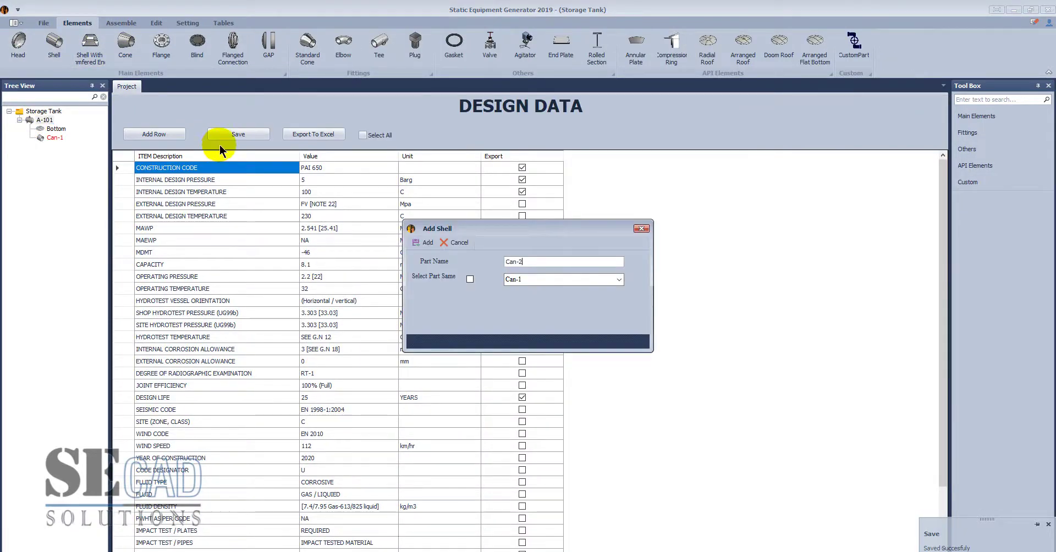
Add Can-2 copied from an earlier shell, 8 mm thick, with Part1 start angle 30.
{"action": "left_click", "coordinate": [470, 279]}
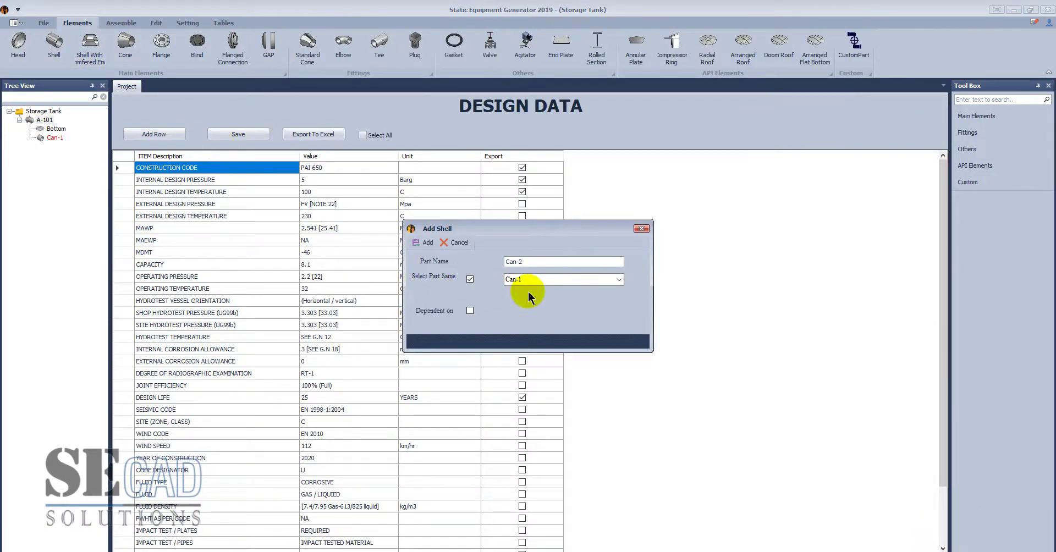
{"action": "left_click", "coordinate": [423, 242]}
{"action": "left_click", "coordinate": [55, 147]}
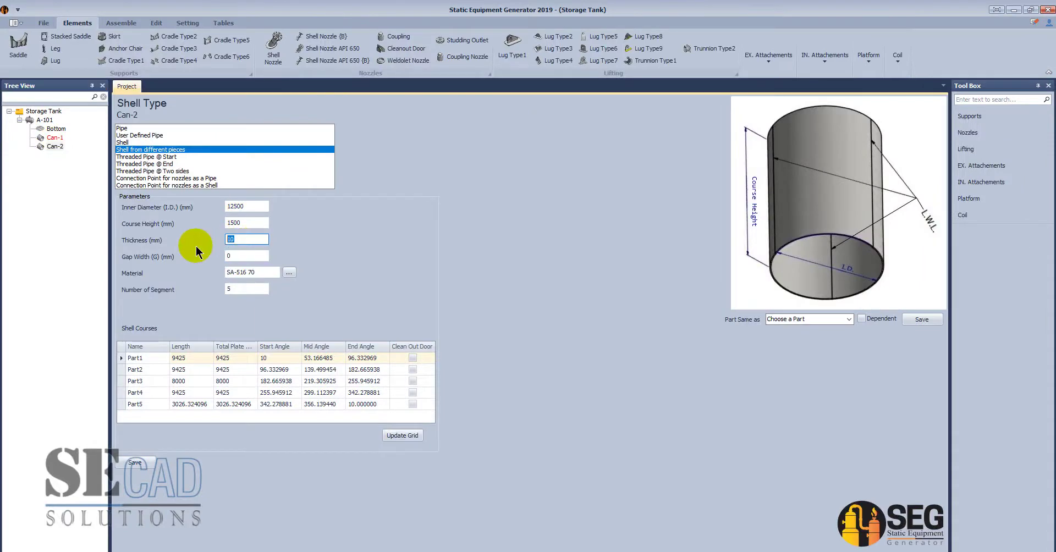
{"action": "type", "text": "8"}
{"action": "left_click", "coordinate": [274, 358]}
{"action": "type", "text": "30"}
{"action": "left_click", "coordinate": [402, 435]}
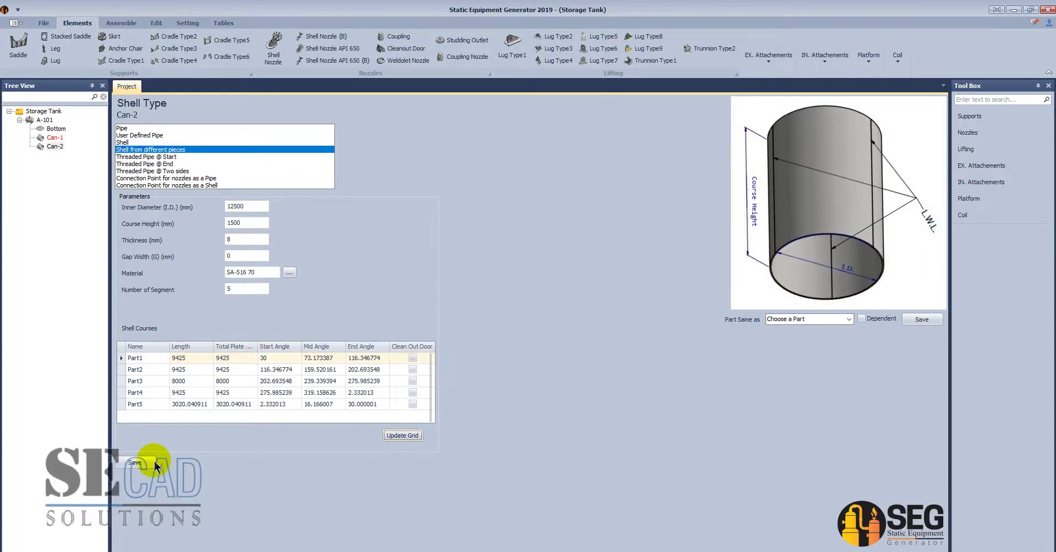
{"action": "left_click", "coordinate": [135, 462]}
Add shell Can-3 with adjusted thickness and save it.
{"action": "left_click", "coordinate": [35, 120]}
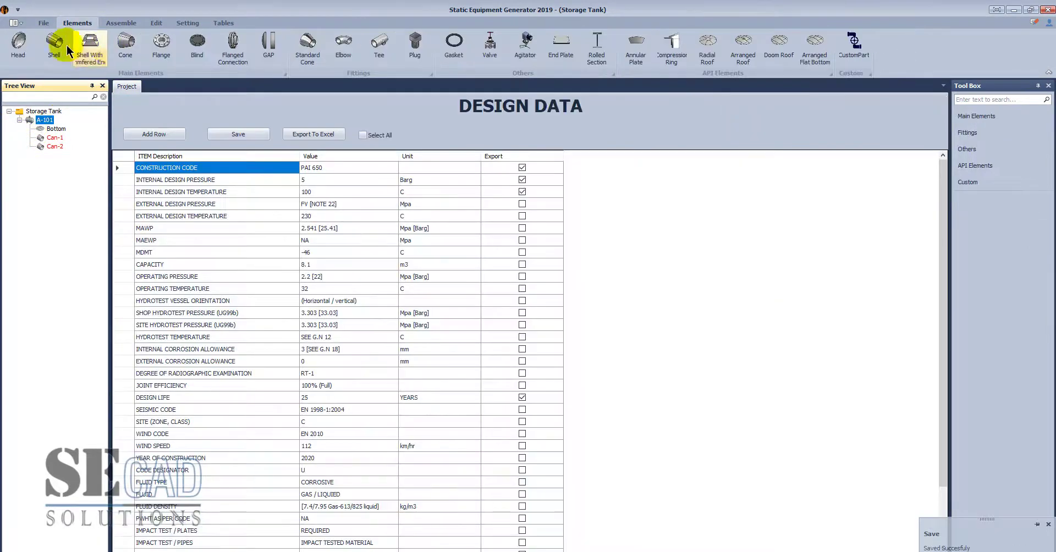
{"action": "left_click", "coordinate": [54, 43]}
{"action": "left_click", "coordinate": [426, 242]}
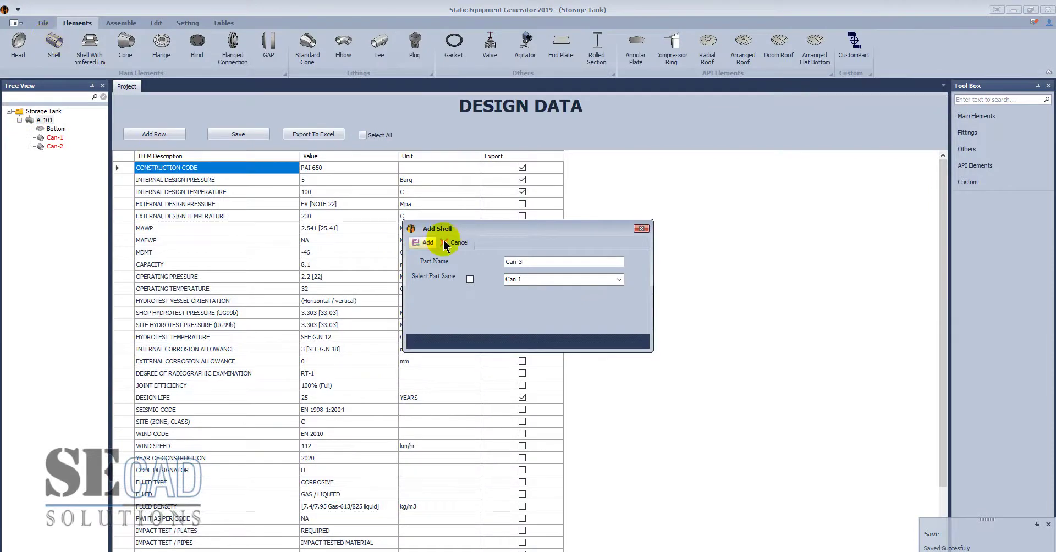
{"action": "left_click", "coordinate": [242, 239]}
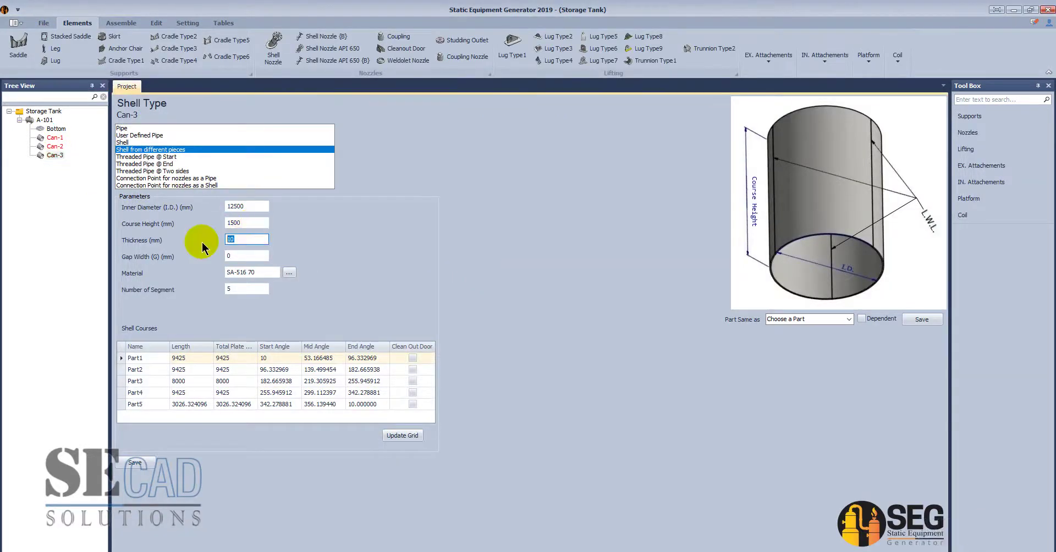
{"action": "left_click", "coordinate": [137, 463]}
Add Can-4 copied from an earlier shell, 6 mm thick, with Part1 start angle 30.
{"action": "left_click", "coordinate": [36, 119]}
{"action": "left_click", "coordinate": [54, 43]}
{"action": "type", "text": "Can-4"}
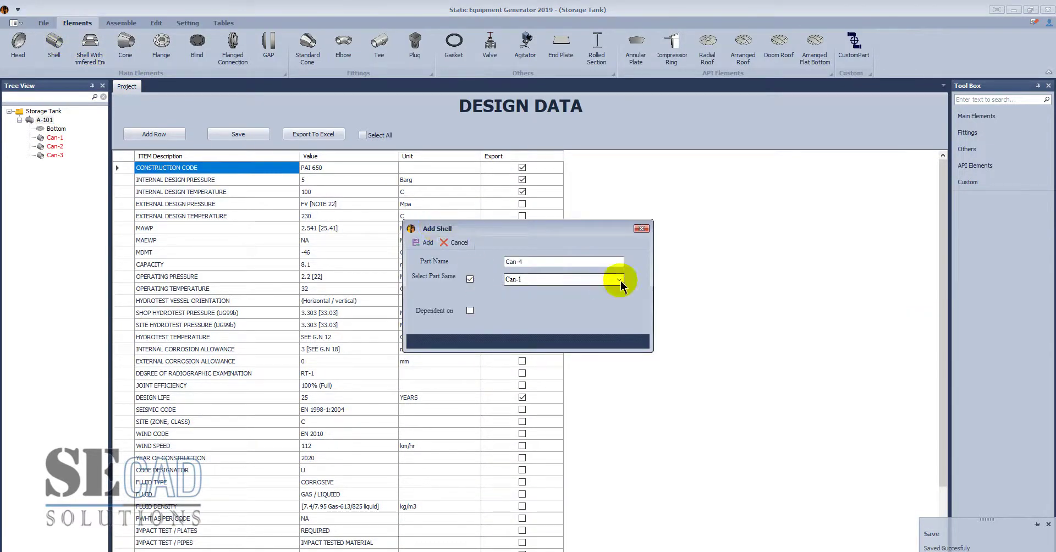
{"action": "left_click", "coordinate": [618, 280]}
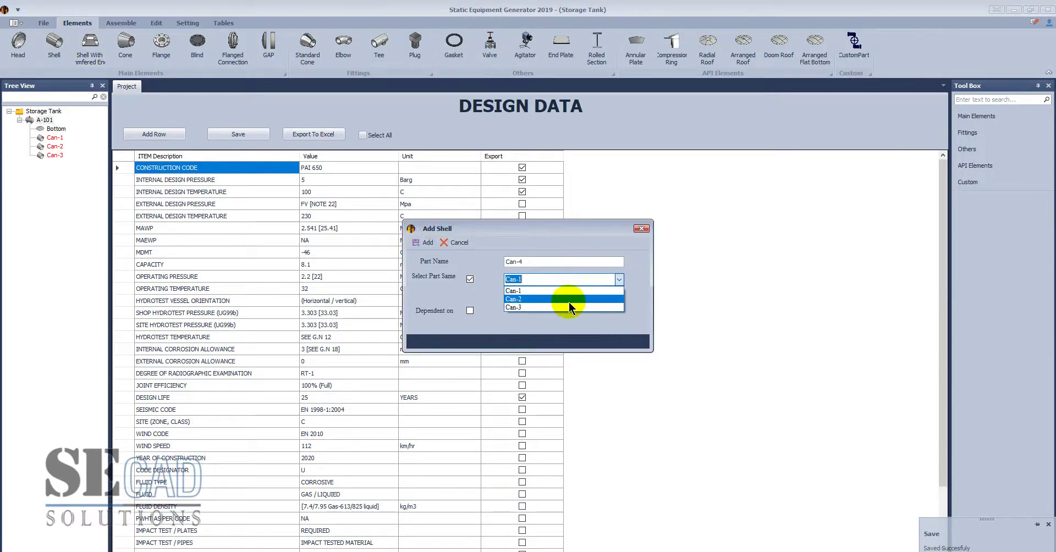
{"action": "left_click", "coordinate": [561, 302]}
{"action": "left_click", "coordinate": [427, 242]}
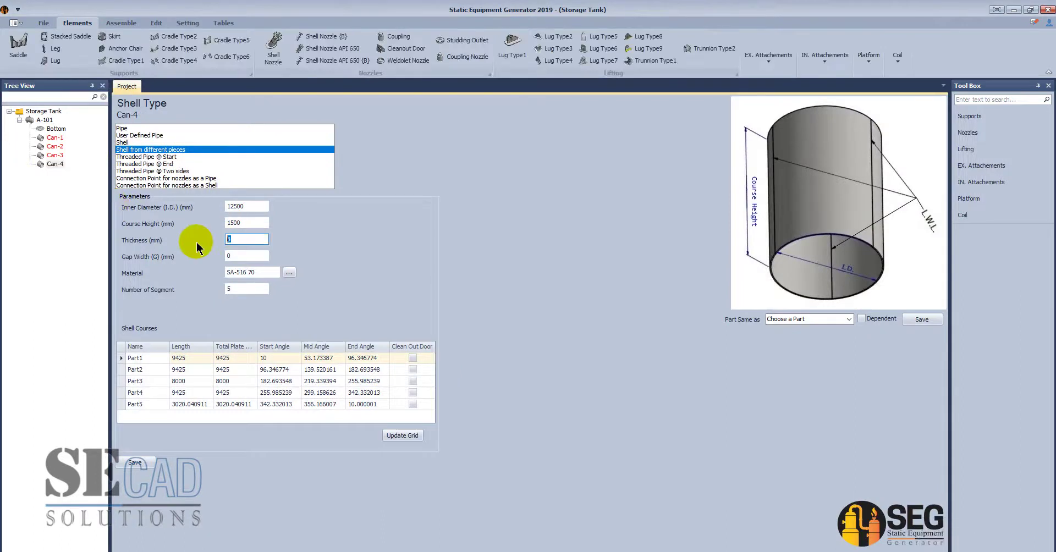
{"action": "left_click", "coordinate": [270, 357]}
{"action": "key", "text": "BackSpace"}
{"action": "key", "text": "BackSpace"}
{"action": "type", "text": "30"}
{"action": "left_click", "coordinate": [402, 435]}
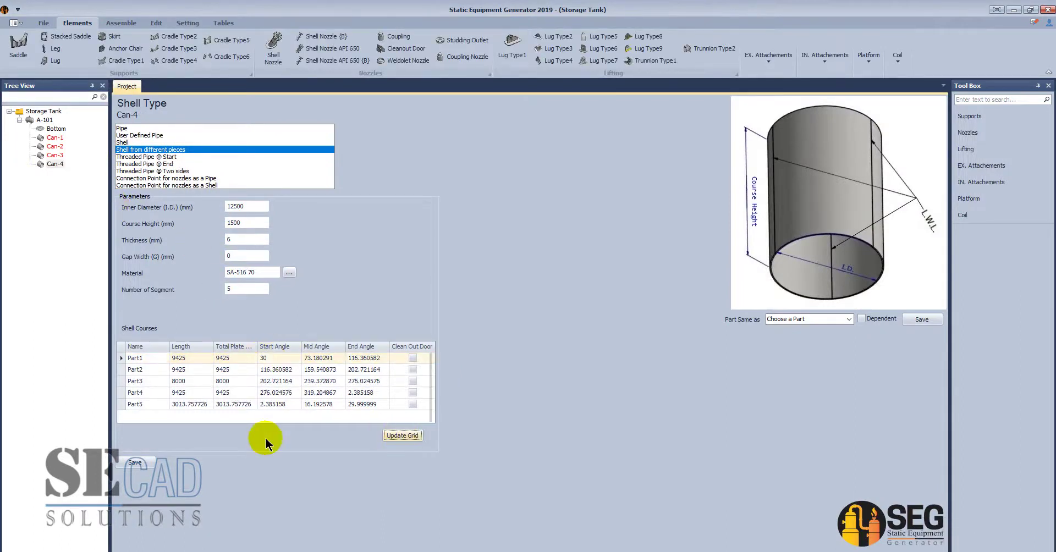
{"action": "left_click", "coordinate": [138, 463]}
{"action": "left_click", "coordinate": [121, 23]}
Generate the four shell courses in Inventor, review the open-topped tank, and return to SEG.
{"action": "left_click", "coordinate": [23, 43]}
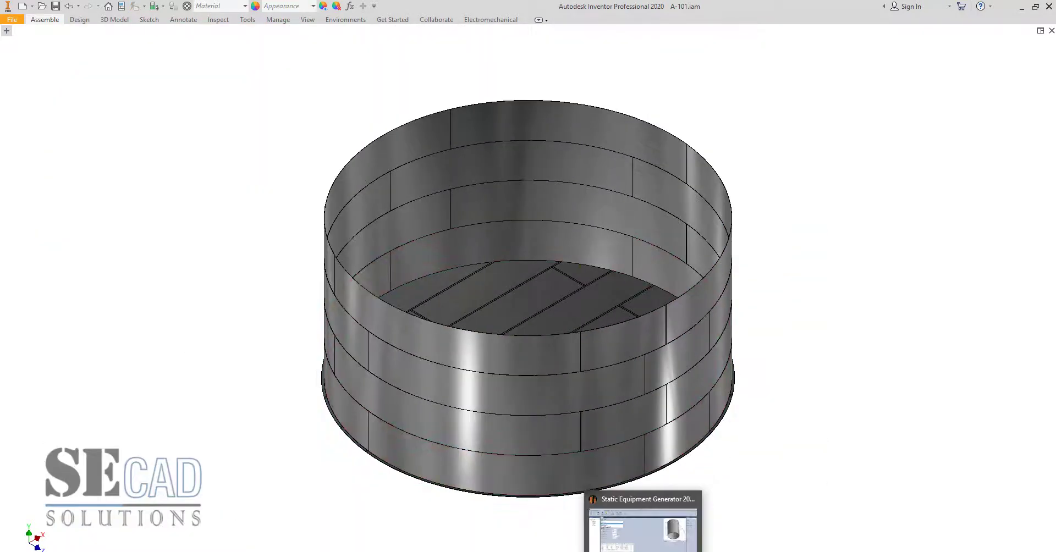
{"action": "left_click", "coordinate": [654, 517]}
Save Can-4 and add compression ring CR using Detail b.
{"action": "left_click", "coordinate": [244, 221]}
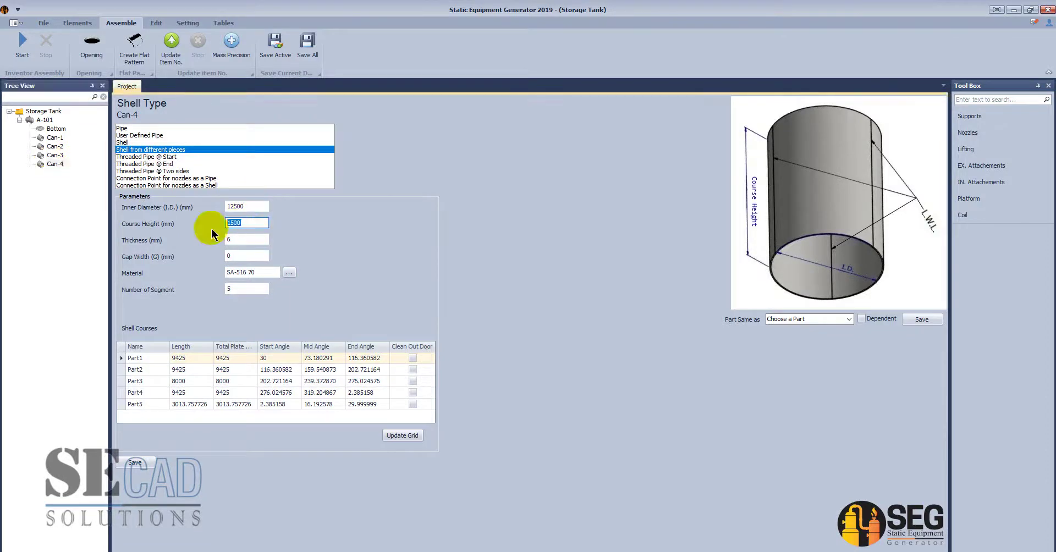
{"action": "left_click", "coordinate": [30, 119]}
{"action": "left_click", "coordinate": [77, 23]}
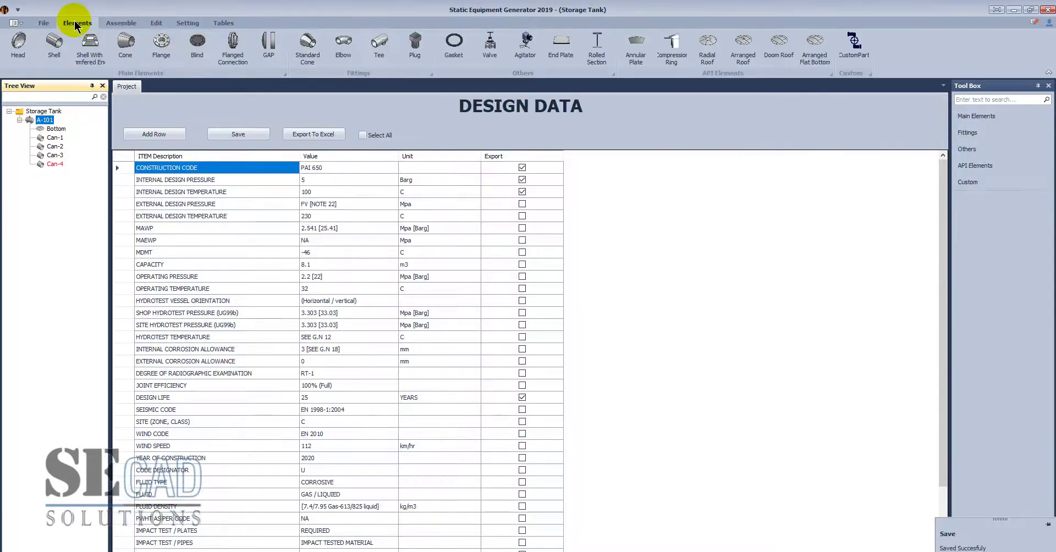
{"action": "left_click", "coordinate": [670, 55]}
{"action": "type", "text": "CR"}
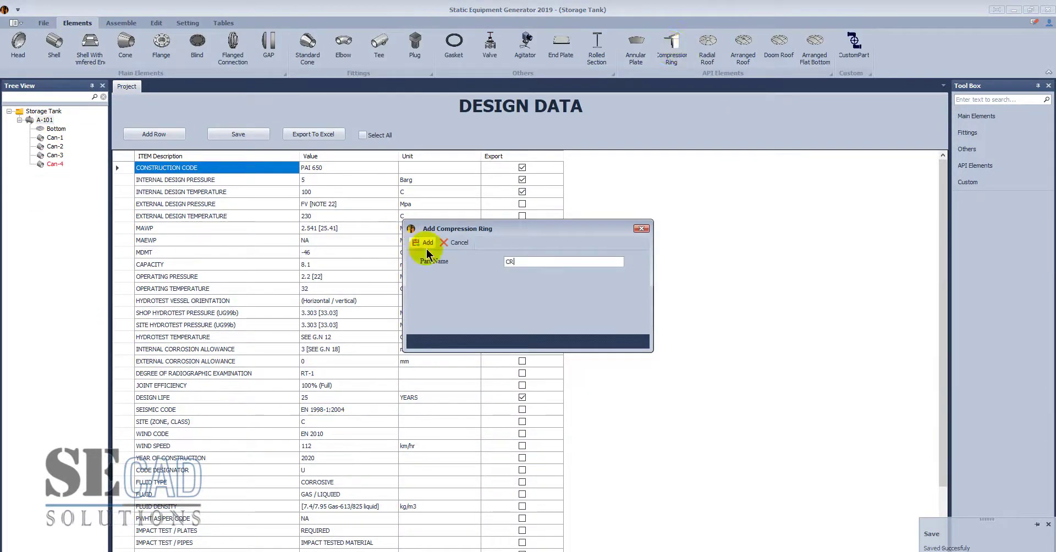
{"action": "left_click", "coordinate": [427, 250]}
{"action": "left_click", "coordinate": [41, 173]}
{"action": "left_click", "coordinate": [137, 134]}
{"action": "key", "text": "Down"}
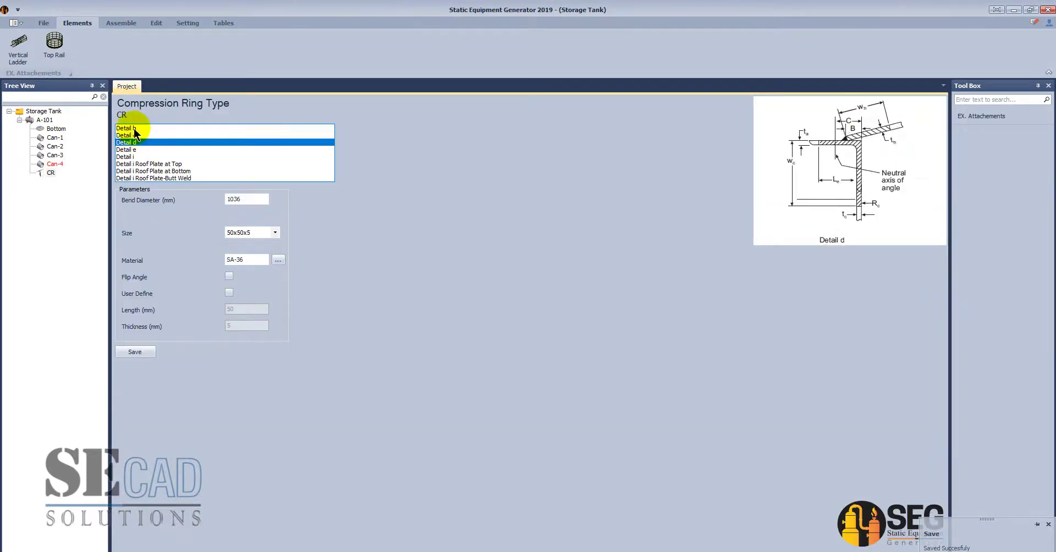
{"action": "left_click", "coordinate": [134, 128]}
Set CR bend diameter 12512 and angle size 100x100x10, and save the ring.
{"action": "double_click", "coordinate": [247, 199]}
{"action": "type", "text": "12512"}
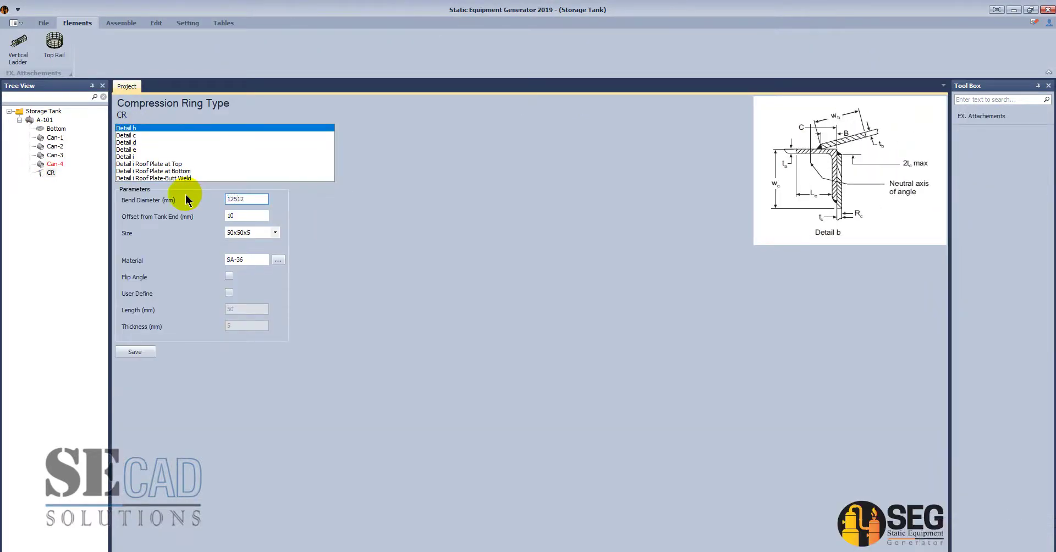
{"action": "left_click", "coordinate": [275, 232]}
{"action": "left_click", "coordinate": [264, 367]}
{"action": "left_click", "coordinate": [138, 352]}
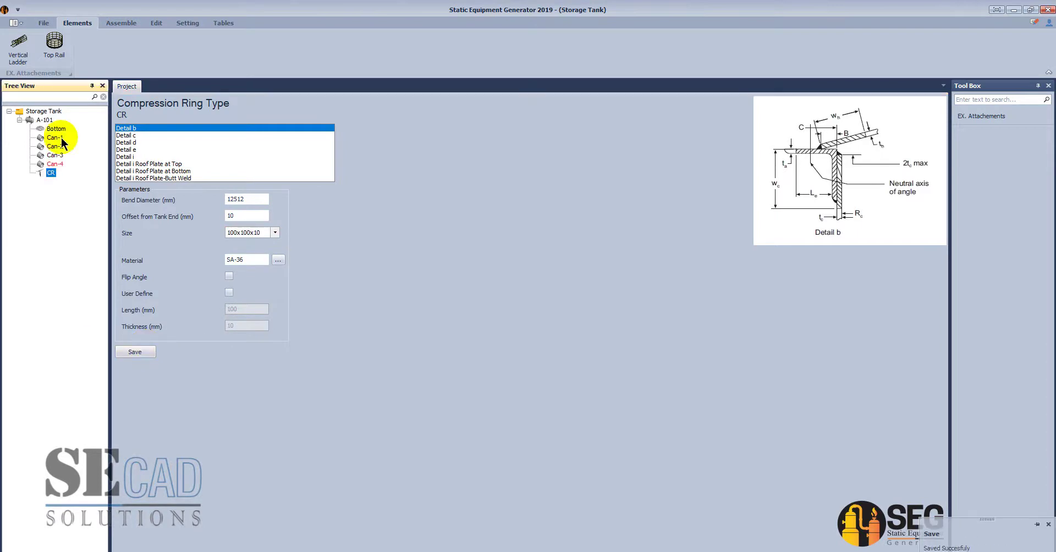
{"action": "left_click", "coordinate": [63, 141]}
{"action": "left_click", "coordinate": [745, 42]}
{"action": "type", "text": "Roof"}
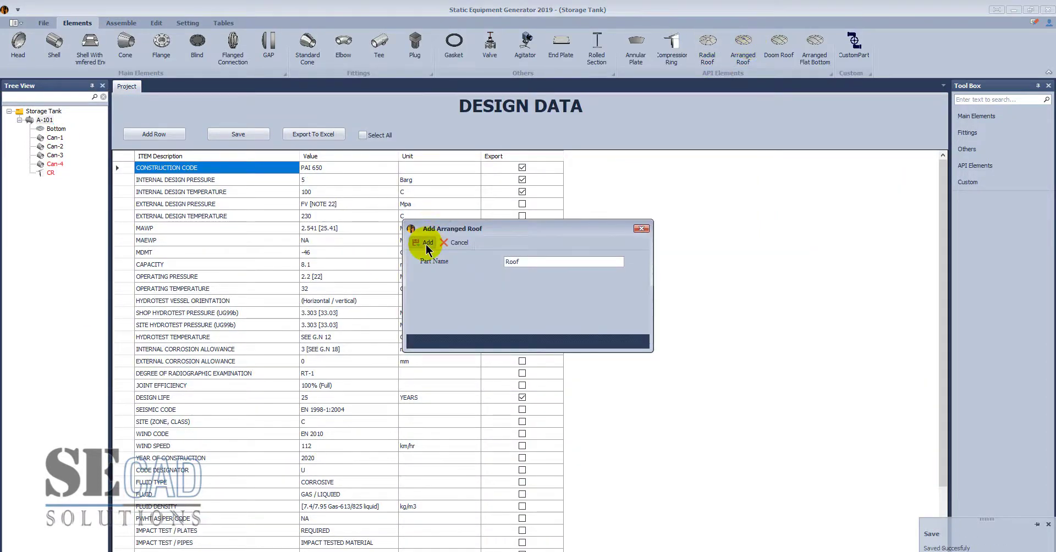
Add the Roof with S.I.D. 600 mm, thickness 8 mm, E.I.D. 12550 mm, orientation 0, and save it.
{"action": "left_click", "coordinate": [427, 243]}
{"action": "double_click", "coordinate": [246, 125]}
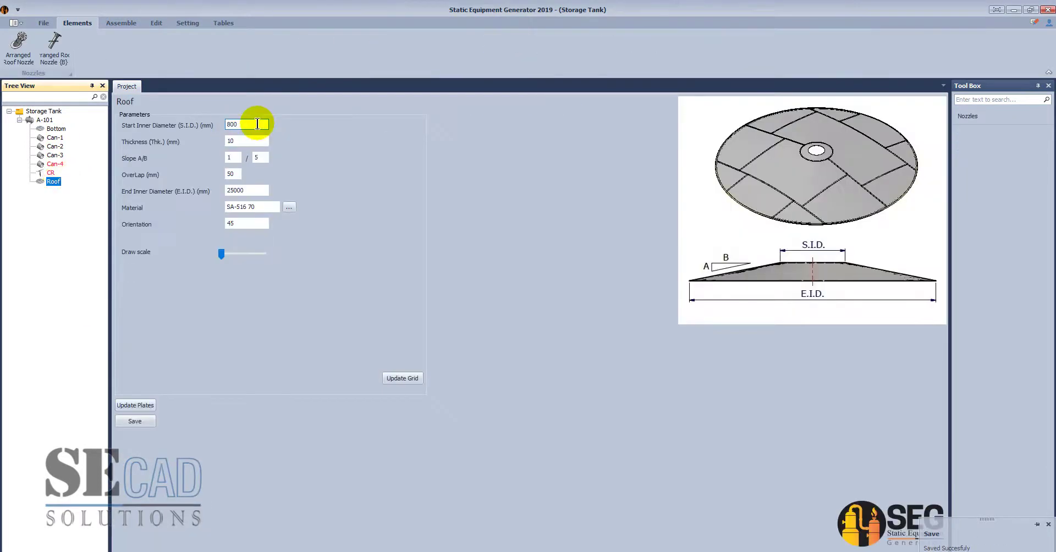
{"action": "type", "text": "6"}
{"action": "key", "text": "Tab"}
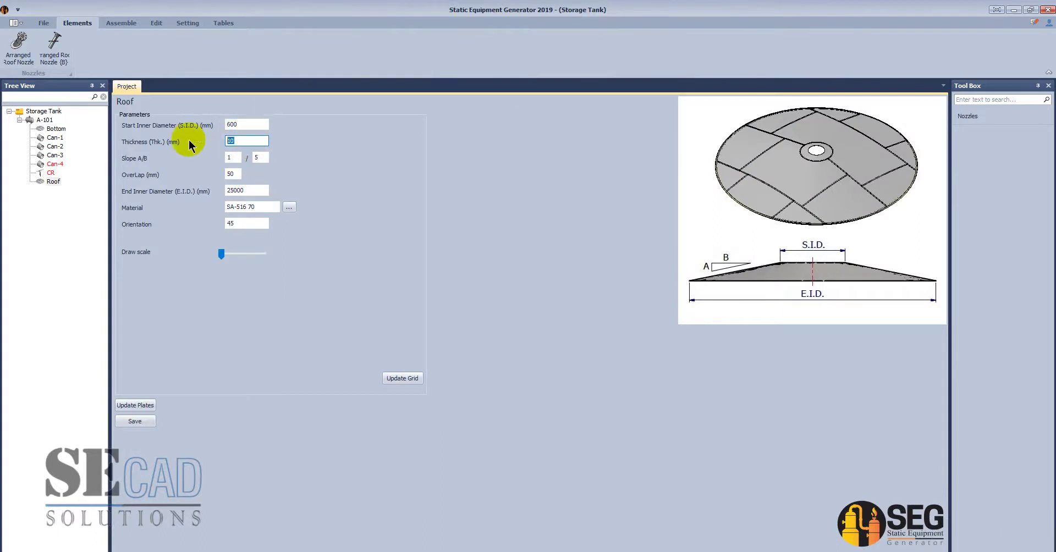
{"action": "type", "text": "8"}
{"action": "left_click", "coordinate": [254, 191]}
{"action": "type", "text": "0"}
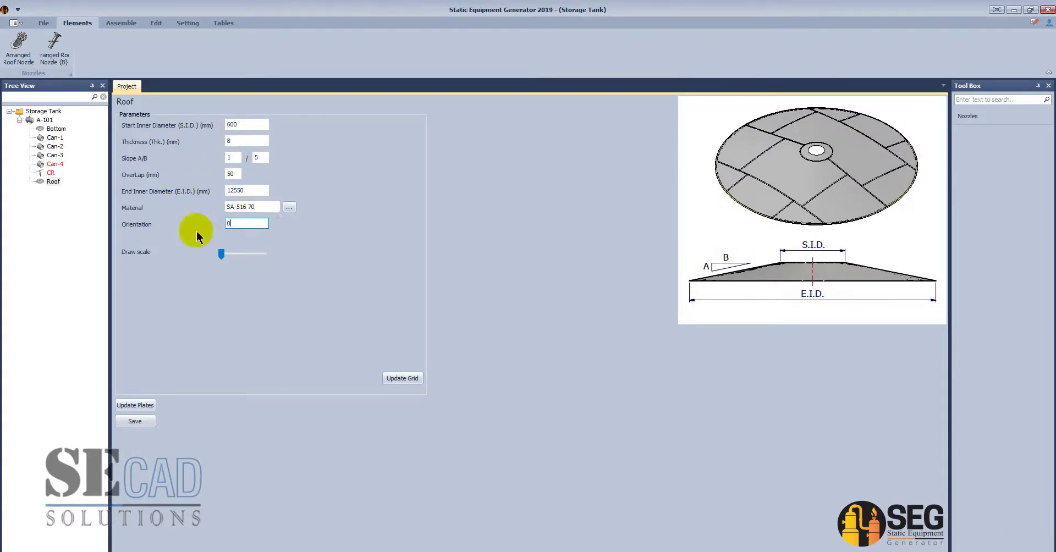
{"action": "left_click", "coordinate": [135, 421]}
Lay out the roof plates in reverse order.
{"action": "left_click", "coordinate": [132, 405]}
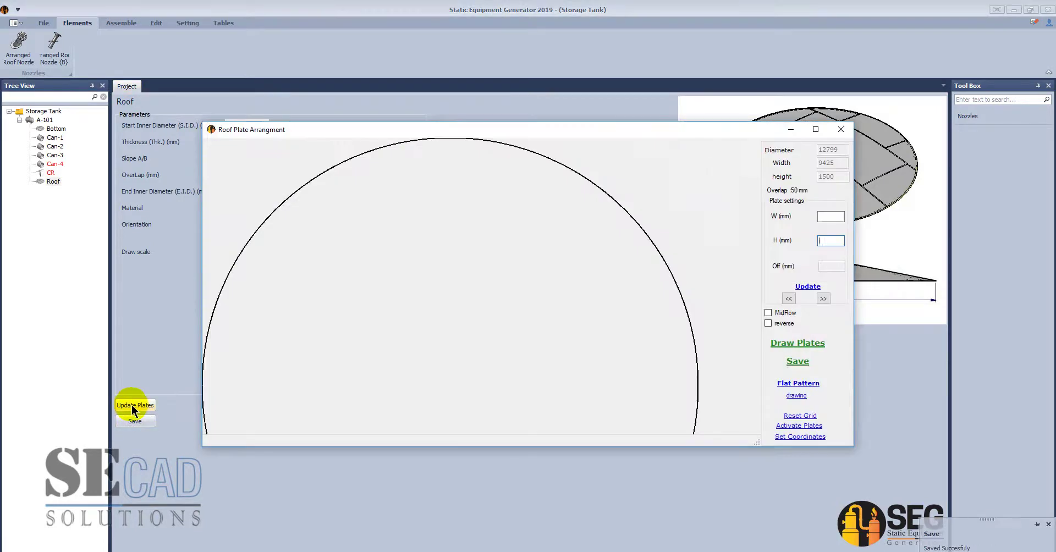
{"action": "left_click", "coordinate": [970, 198]}
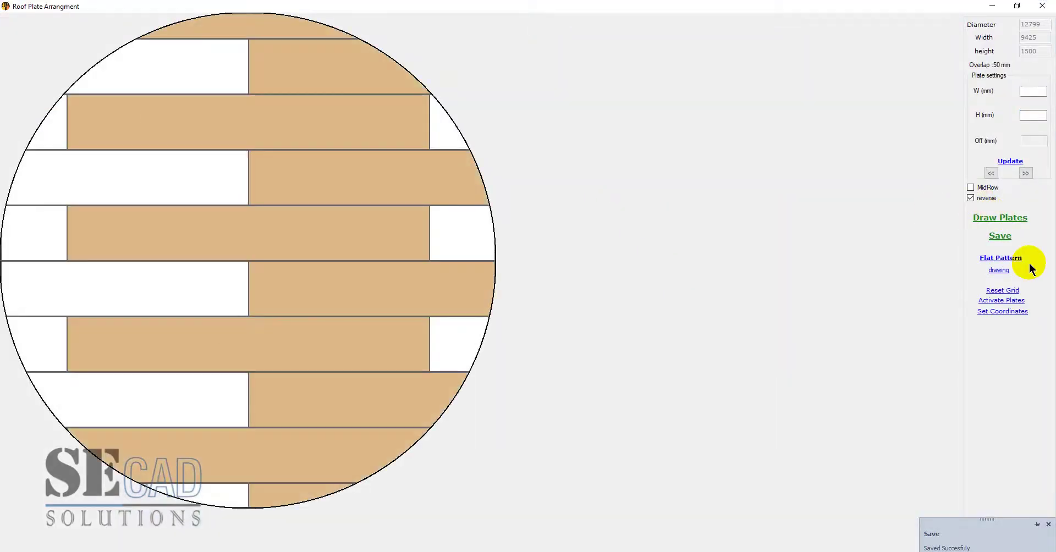
{"action": "left_click", "coordinate": [999, 234]}
Generate the A-101 tank in Inventor and orbit it to inspect the plated cone roof.
{"action": "left_click", "coordinate": [108, 24]}
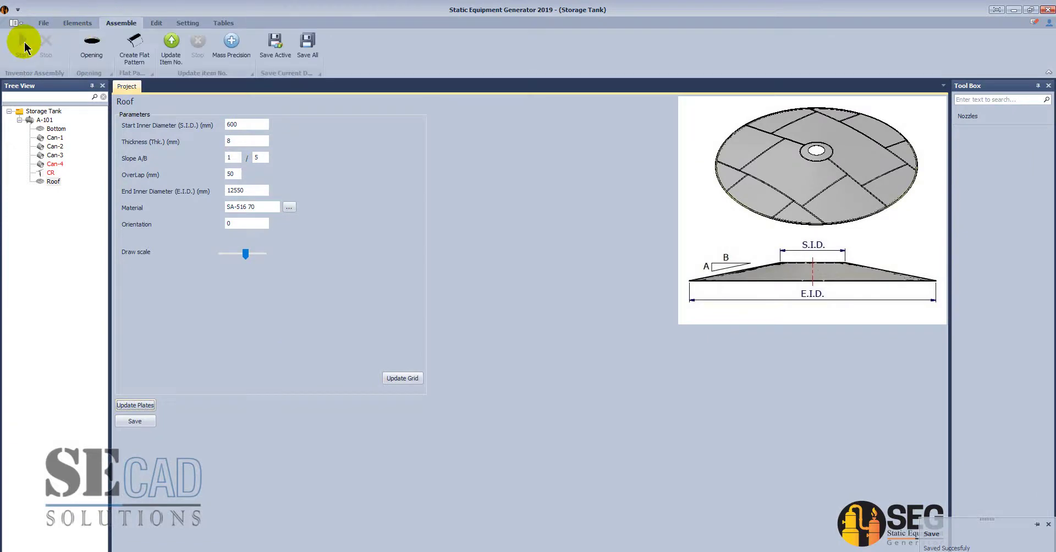
{"action": "left_click", "coordinate": [28, 40]}
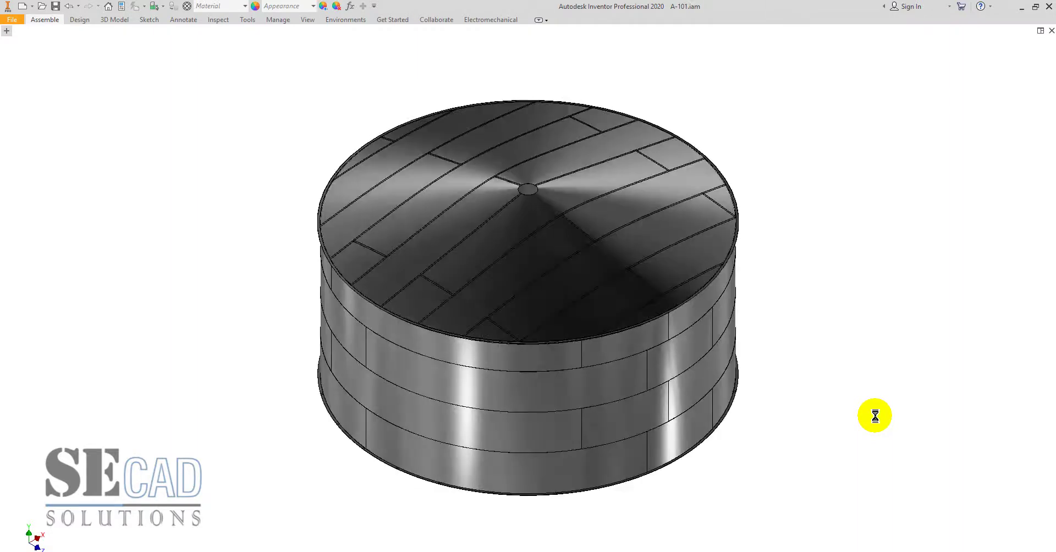
{"action": "left_click", "coordinate": [1037, 206]}
{"action": "mouse_move", "coordinate": [729, 300]}
{"action": "left_mouse_down"}
{"action": "mouse_move", "coordinate": [600, 388]}
{"action": "mouse_move", "coordinate": [523, 283]}
{"action": "mouse_move", "coordinate": [566, 307]}
{"action": "mouse_move", "coordinate": [616, 236]}
{"action": "mouse_move", "coordinate": [720, 265]}
{"action": "mouse_move", "coordinate": [795, 315]}
{"action": "left_mouse_up"}
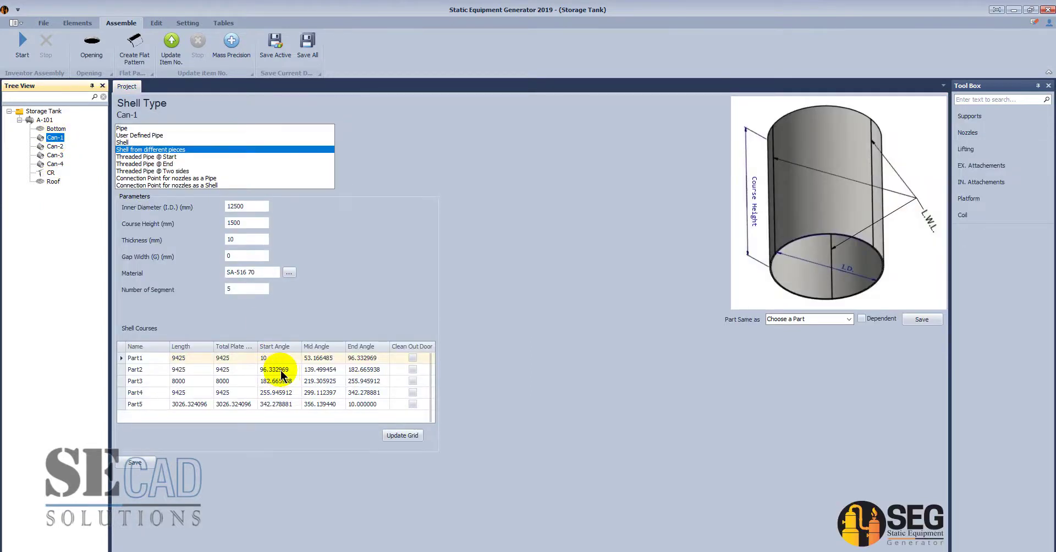
Add a clean-out door to Can-1 with size 36/48 and save it.
{"action": "left_click", "coordinate": [341, 368]}
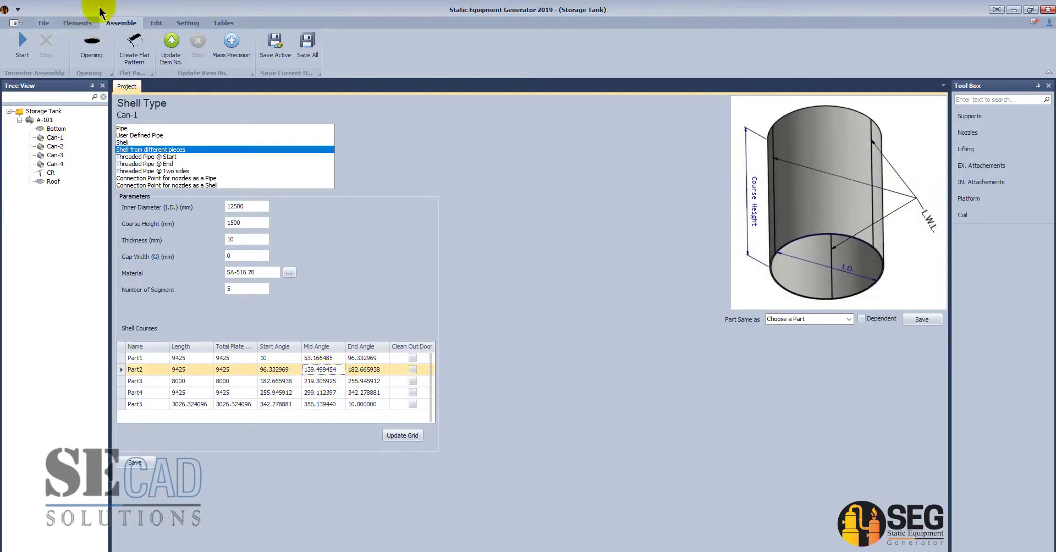
{"action": "left_click", "coordinate": [77, 22]}
{"action": "left_click", "coordinate": [401, 48]}
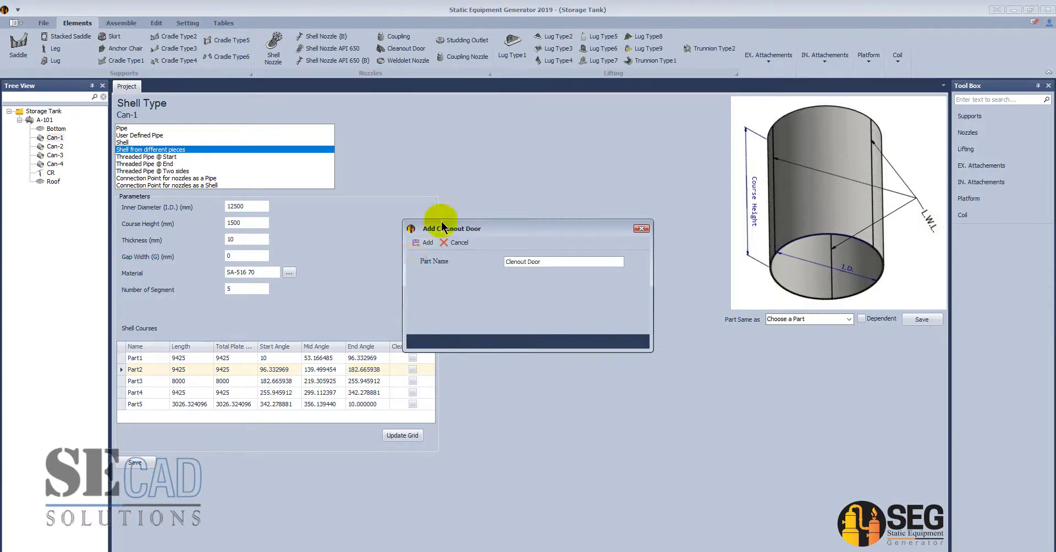
{"action": "left_click", "coordinate": [424, 242]}
{"action": "left_click", "coordinate": [72, 146]}
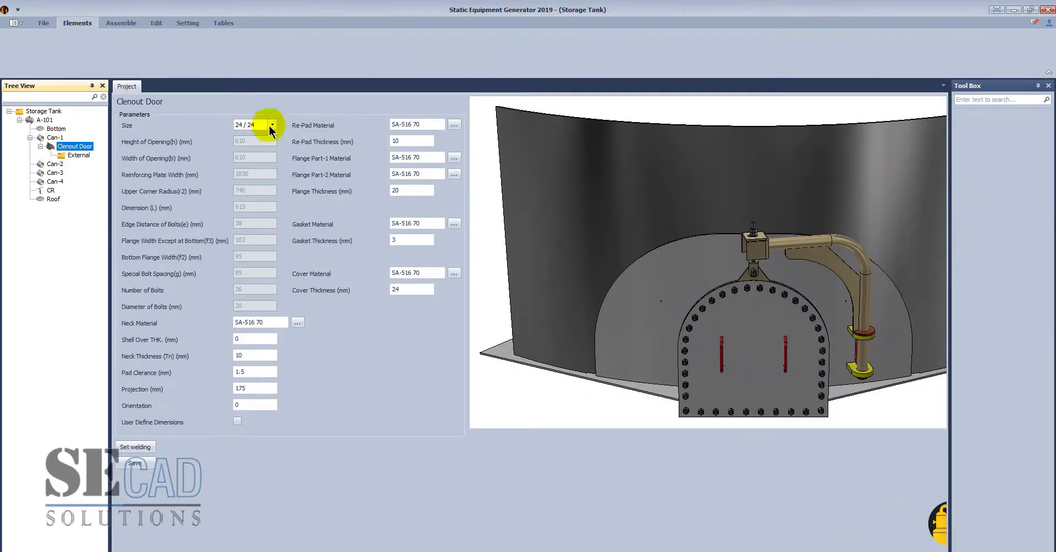
{"action": "left_click", "coordinate": [272, 125]}
{"action": "left_click", "coordinate": [264, 155]}
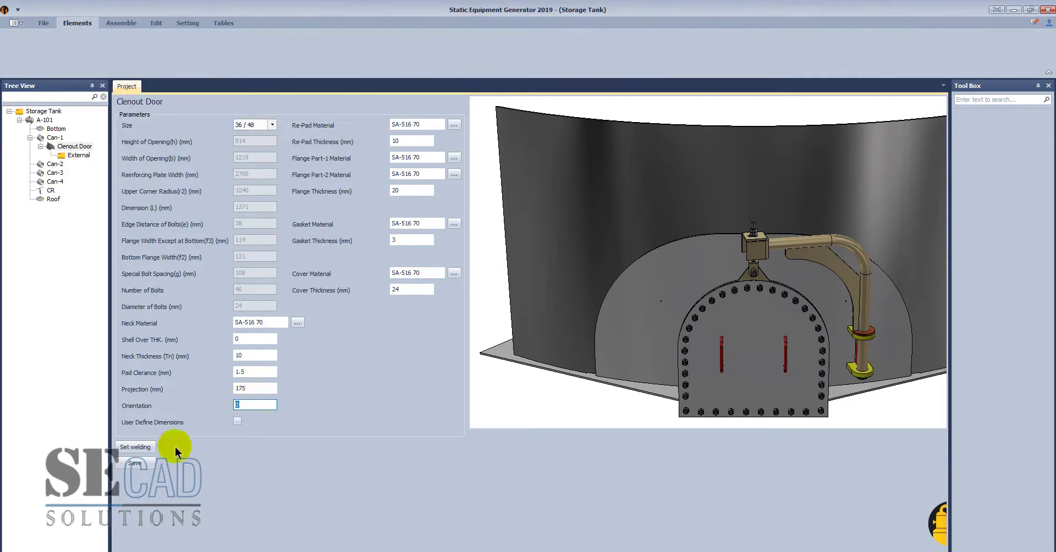
{"action": "left_click", "coordinate": [134, 463]}
Give the door orientation 139.5 and 24 mm flange and cover thickness, then generate it in Inventor.
{"action": "left_click", "coordinate": [55, 137]}
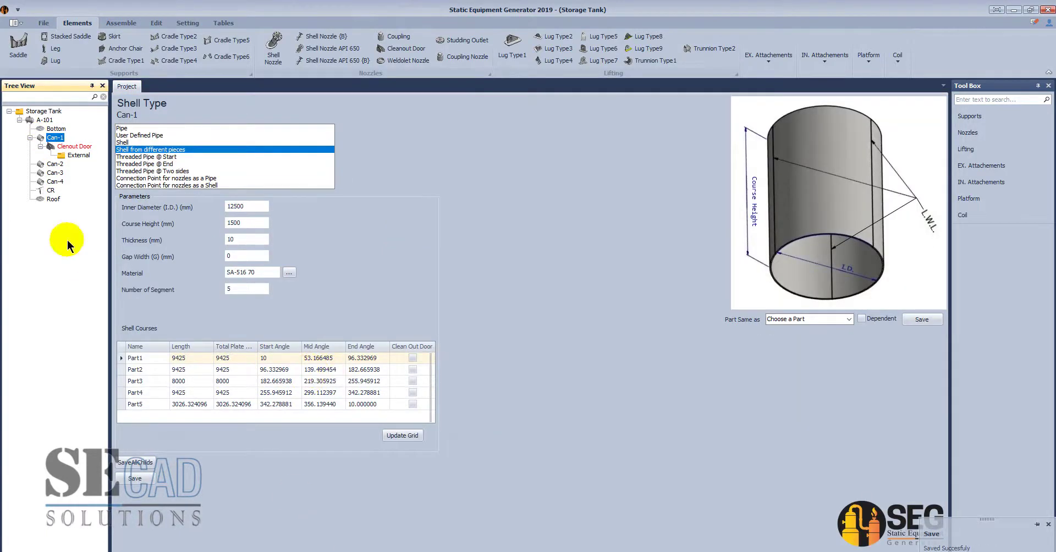
{"action": "left_click", "coordinate": [54, 146]}
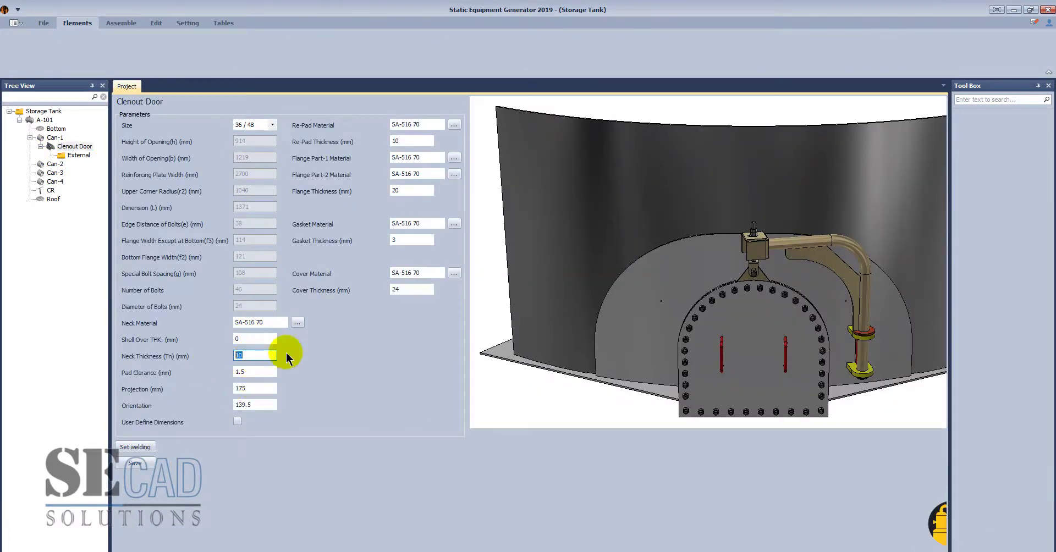
{"action": "double_click", "coordinate": [399, 190]}
{"action": "type", "text": "24"}
{"action": "double_click", "coordinate": [406, 289]}
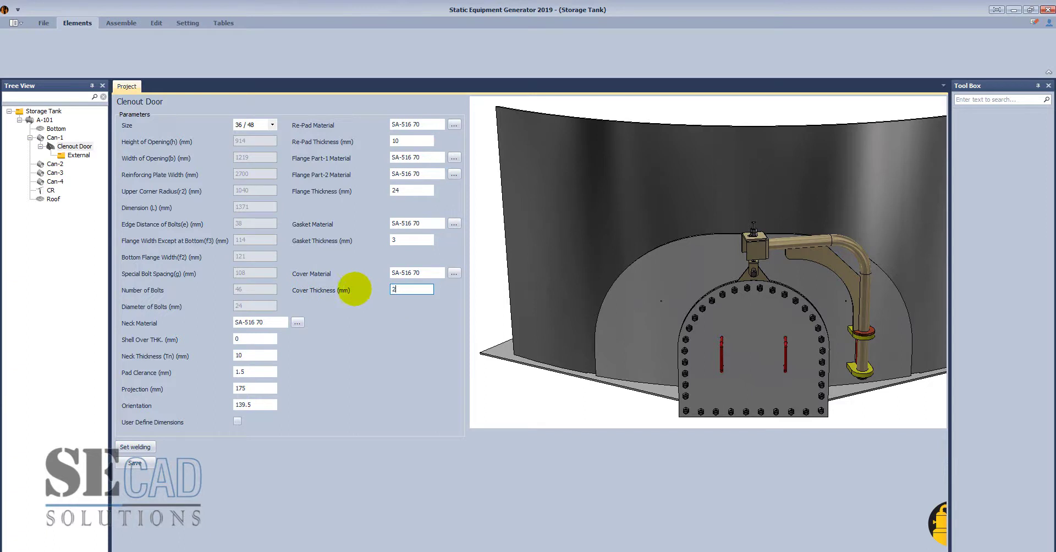
{"action": "type", "text": "4"}
{"action": "double_click", "coordinate": [411, 144]}
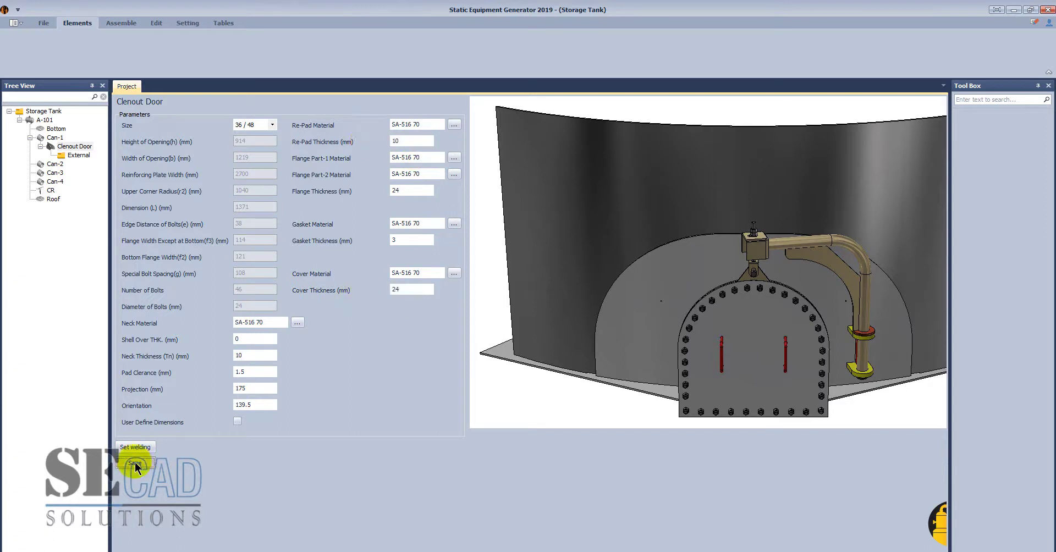
{"action": "left_click", "coordinate": [121, 22]}
{"action": "left_click", "coordinate": [29, 44]}
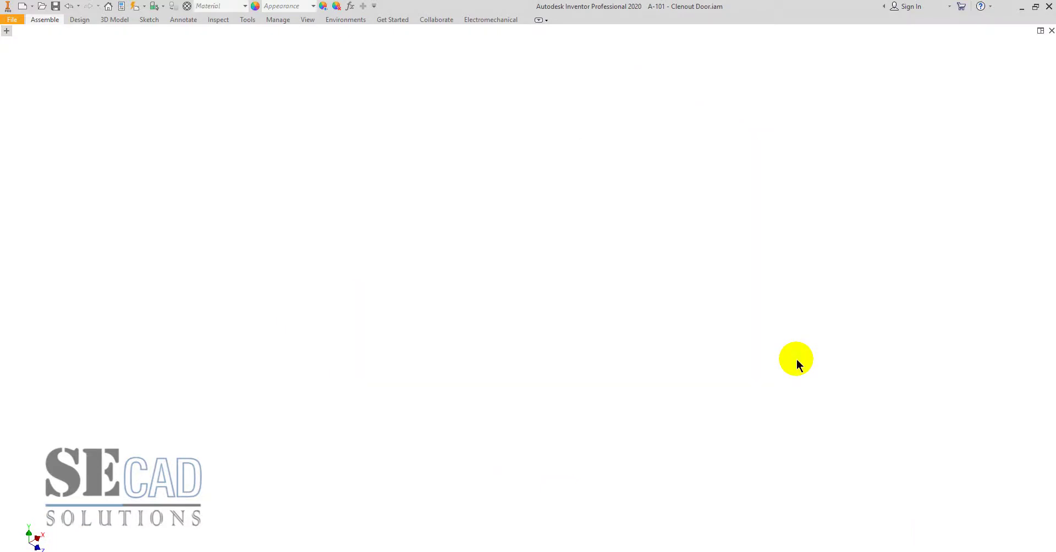
Orbit the A-101 assembly to check the clean-out door, then return to Can-1 in SEG.
{"action": "left_click", "coordinate": [981, 77]}
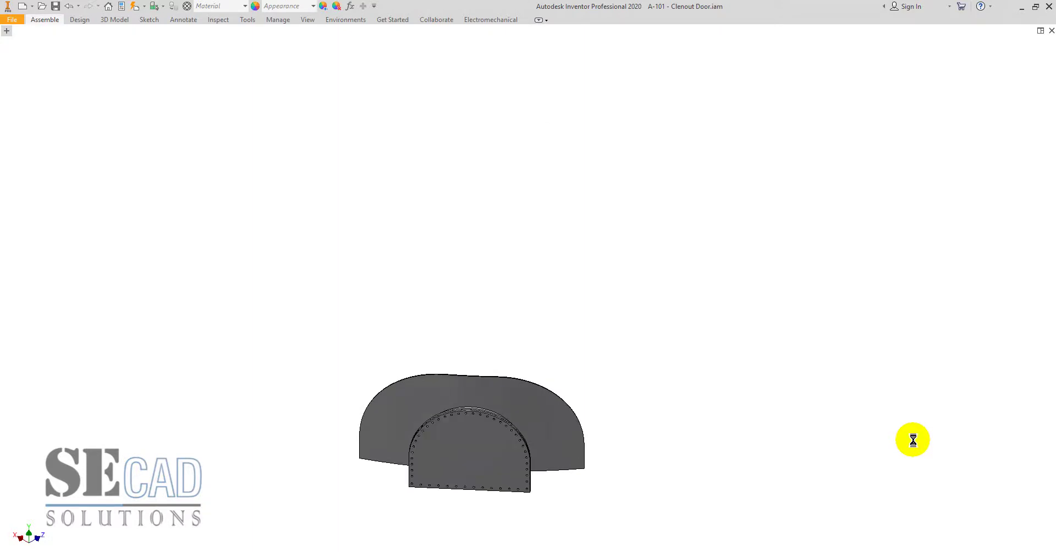
{"action": "mouse_move", "coordinate": [853, 387]}
{"action": "middle_mouse_down", "text": "shift"}
{"action": "mouse_move", "coordinate": [345, 394]}
{"action": "mouse_move", "coordinate": [431, 394]}
{"action": "middle_mouse_up", "text": "shift"}
{"action": "right_click", "coordinate": [497, 427]}
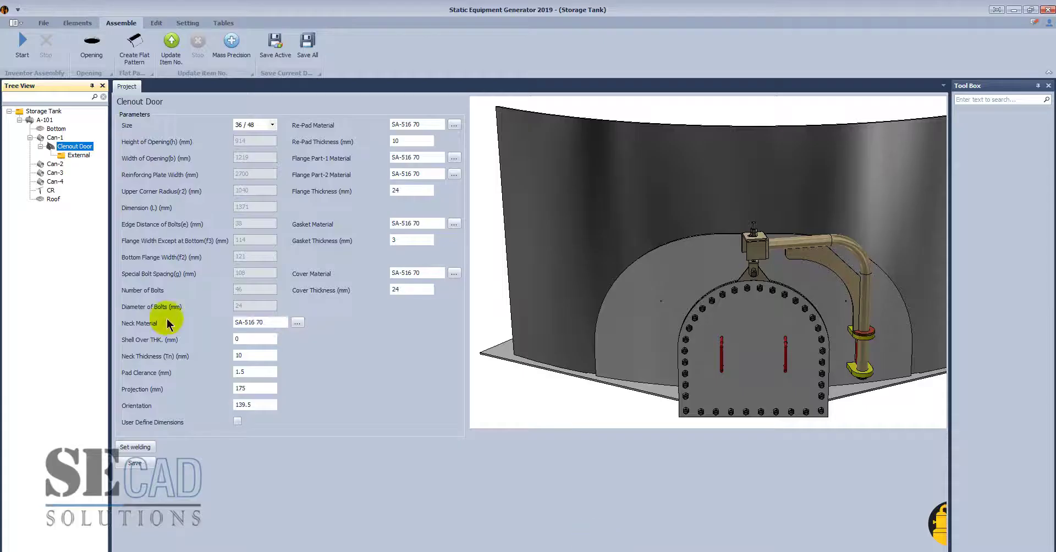
{"action": "left_click", "coordinate": [55, 138]}
{"action": "left_click", "coordinate": [76, 22]}
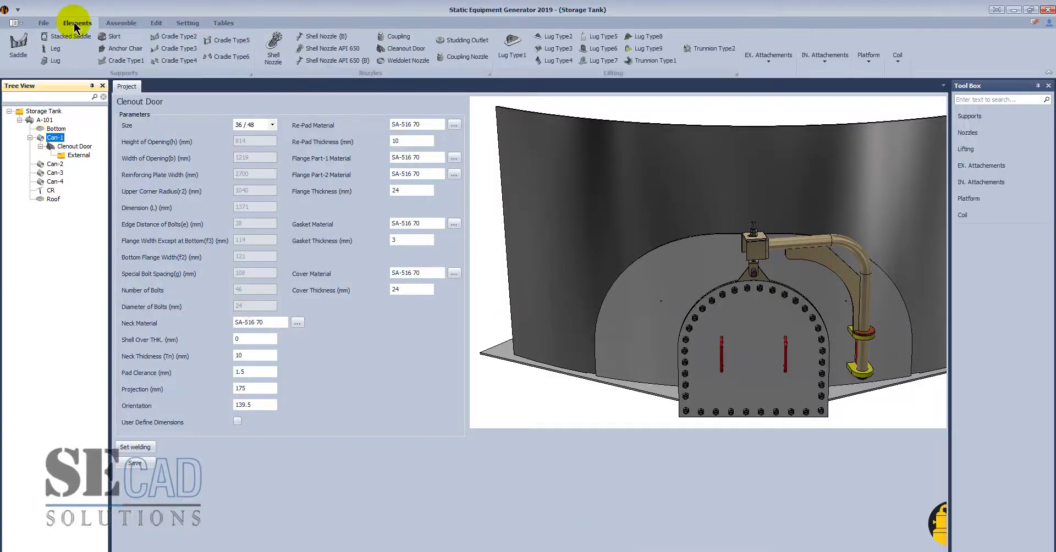
Add API 650 shell nozzle M1 with size 24 and a diamond low-type re-pad.
{"action": "left_click", "coordinate": [333, 49]}
{"action": "type", "text": "M1"}
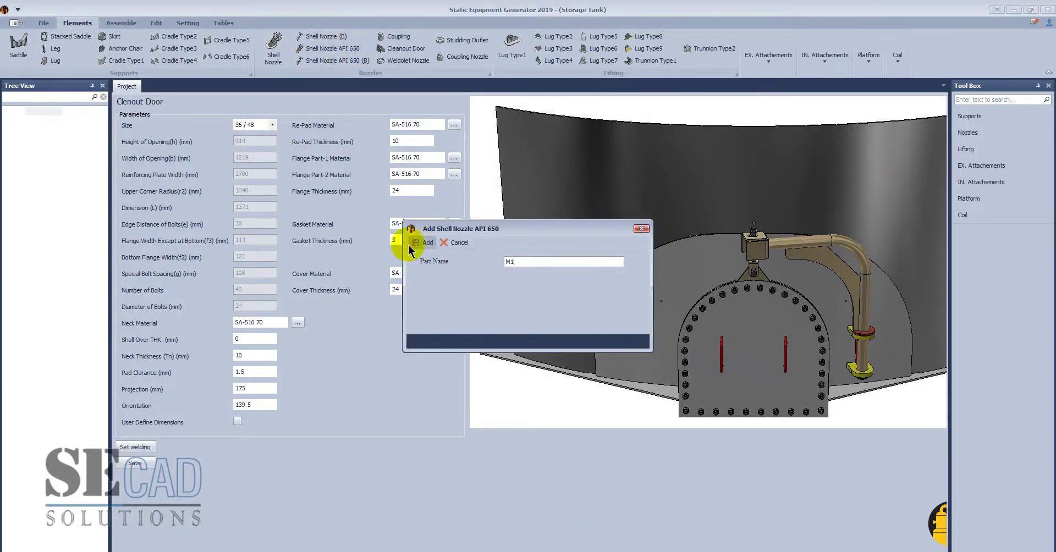
{"action": "left_click", "coordinate": [425, 243]}
{"action": "left_click", "coordinate": [217, 158]}
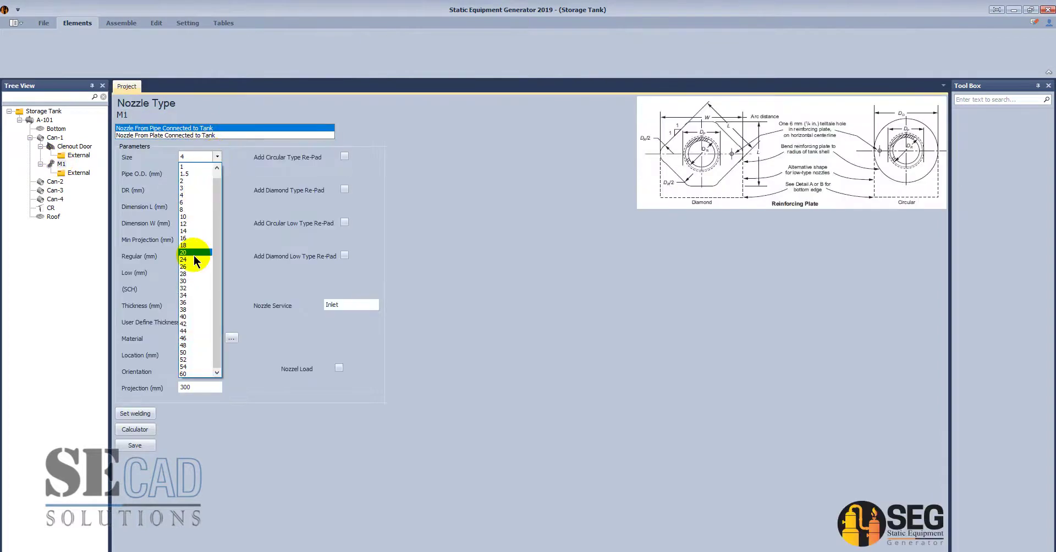
{"action": "left_click", "coordinate": [190, 228]}
{"action": "left_click", "coordinate": [346, 256]}
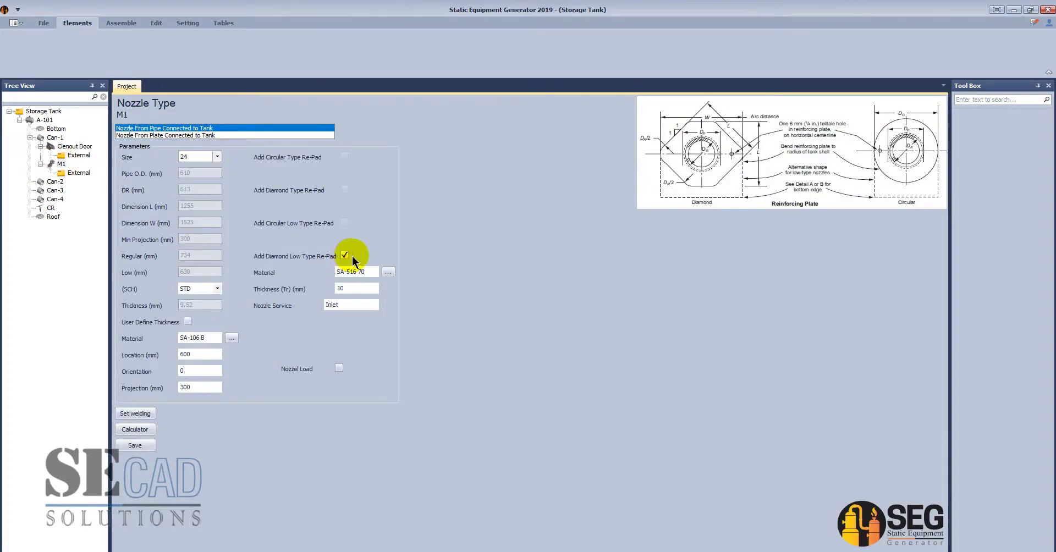
Give M1 schedule 40, location 600 mm, projection 200 mm, and save it.
{"action": "left_click", "coordinate": [217, 289]}
{"action": "left_click", "coordinate": [201, 332]}
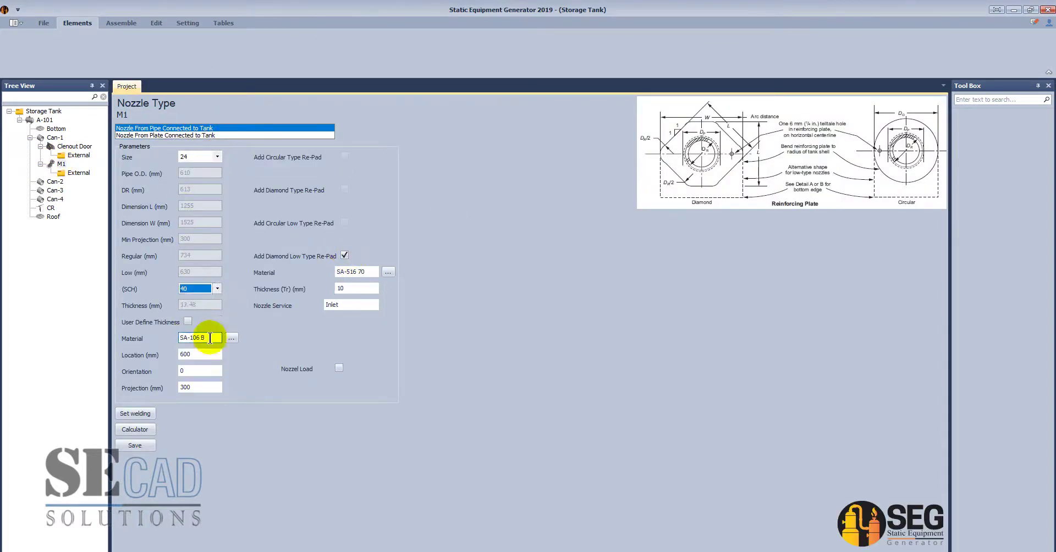
{"action": "left_click", "coordinate": [187, 354]}
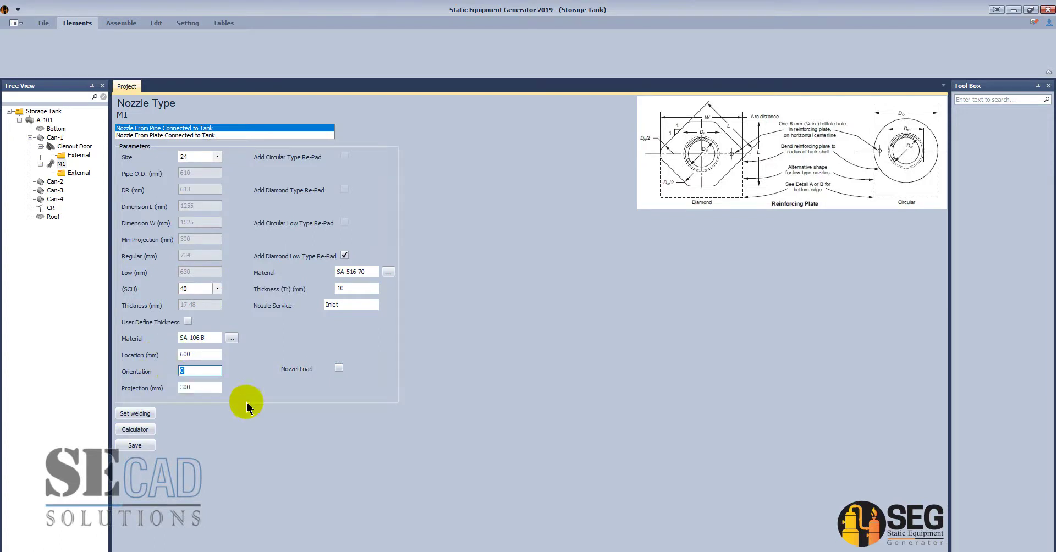
{"action": "key", "text": "Tab"}
{"action": "type", "text": "200"}
{"action": "left_click", "coordinate": [135, 446]}
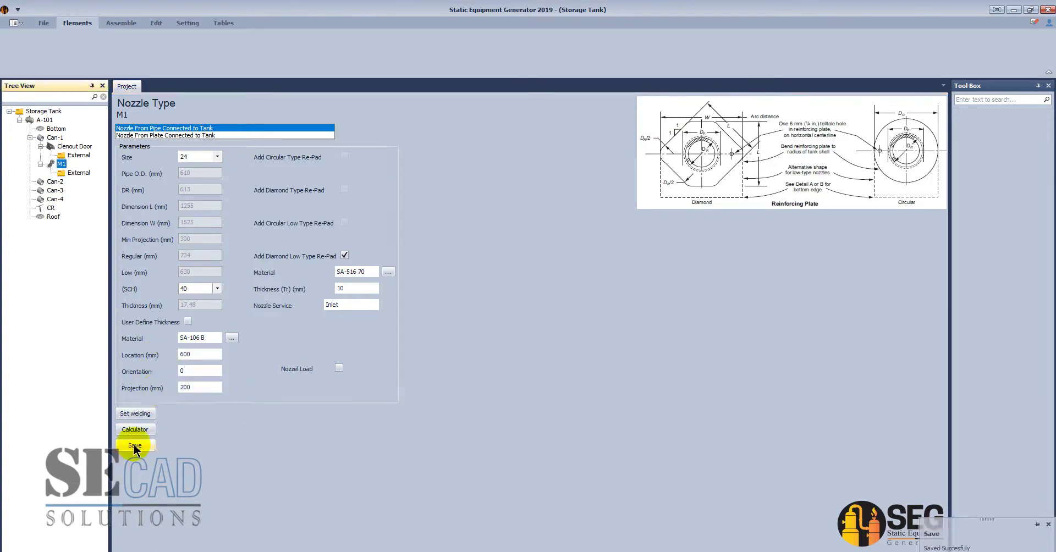
{"action": "left_click", "coordinate": [163, 43]}
{"action": "type", "text": "M1-Flange"}
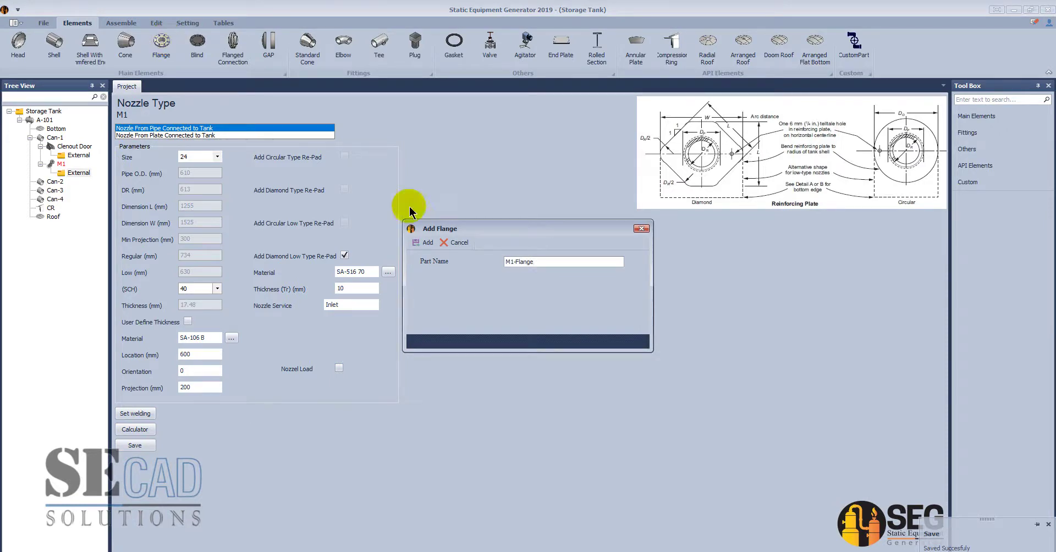
Add M1-Flange as a size 24 API 650 Plate Flange with user-defined 20 mm thickness.
{"action": "left_click", "coordinate": [427, 243]}
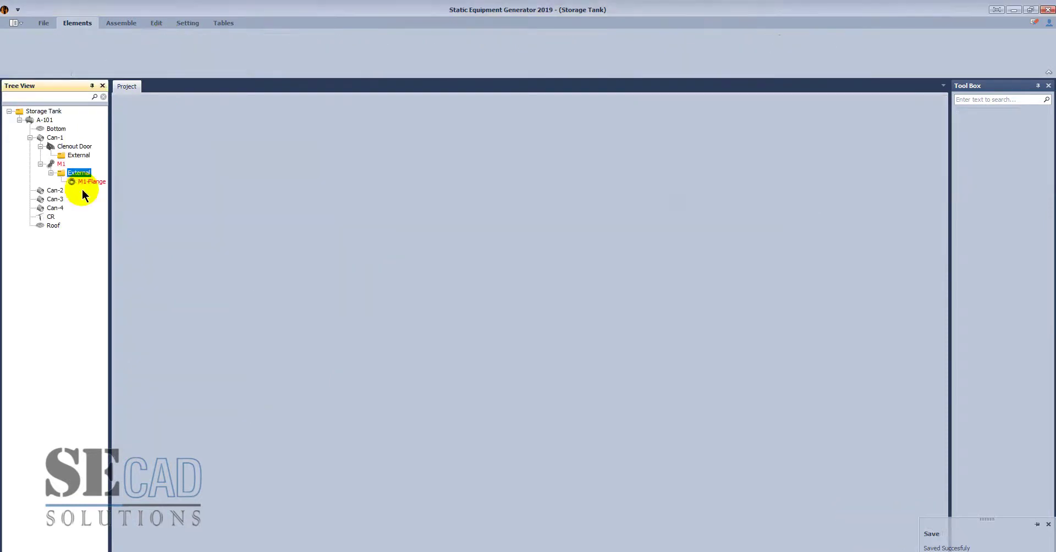
{"action": "left_click", "coordinate": [91, 181]}
{"action": "left_click", "coordinate": [165, 142]}
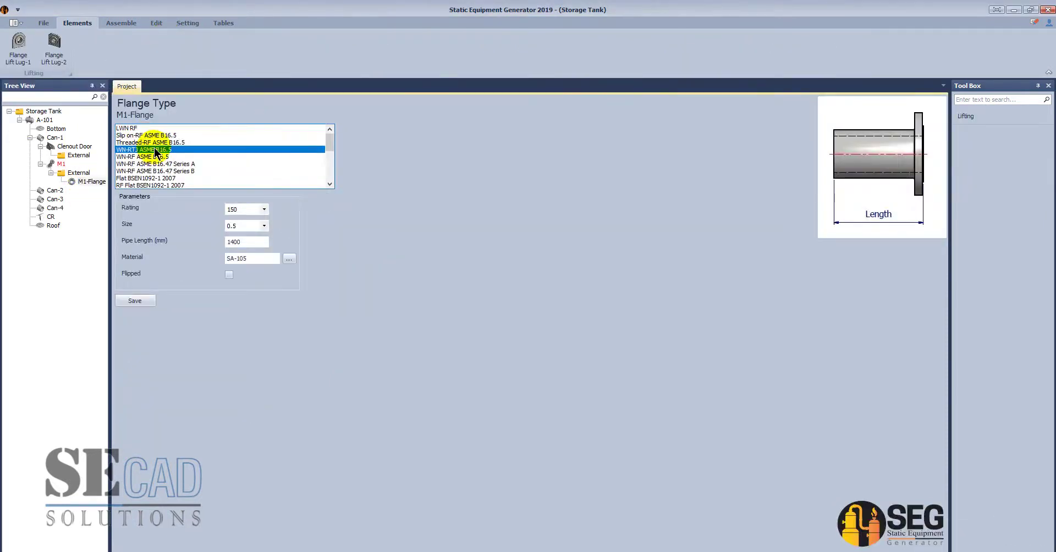
{"action": "left_click", "coordinate": [248, 178]}
{"action": "left_click", "coordinate": [264, 207]}
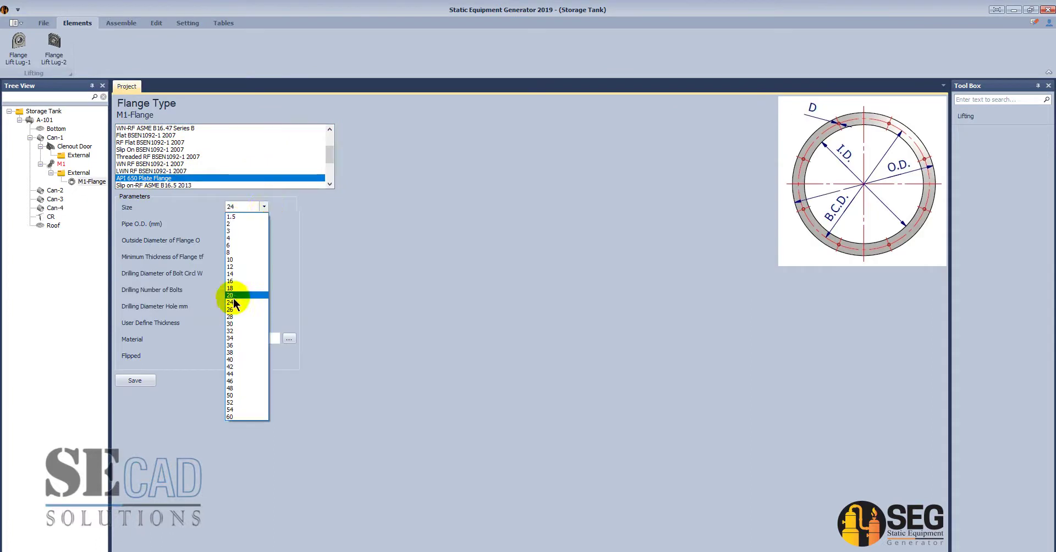
{"action": "left_click", "coordinate": [235, 297]}
{"action": "left_click", "coordinate": [228, 321]}
{"action": "left_click", "coordinate": [242, 256]}
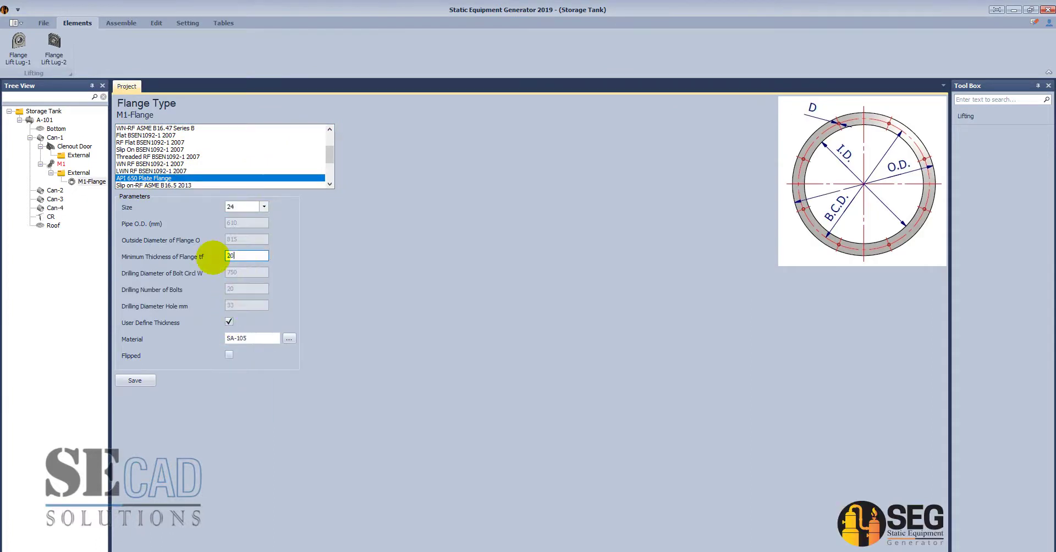
{"action": "left_click", "coordinate": [154, 385]}
{"action": "left_click", "coordinate": [78, 172]}
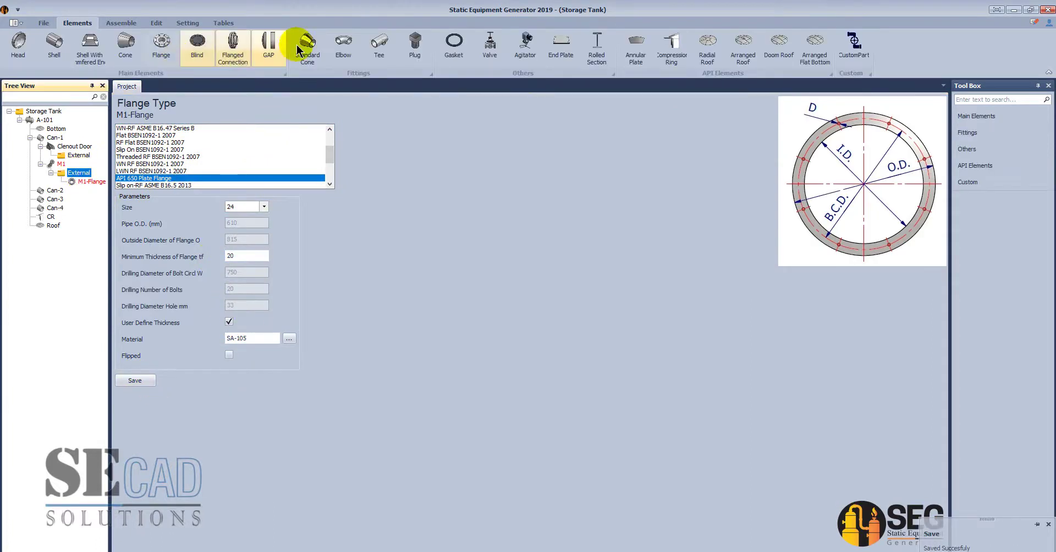
Add M1-Gasket as an API 650 Gasket and save it.
{"action": "left_click", "coordinate": [452, 50]}
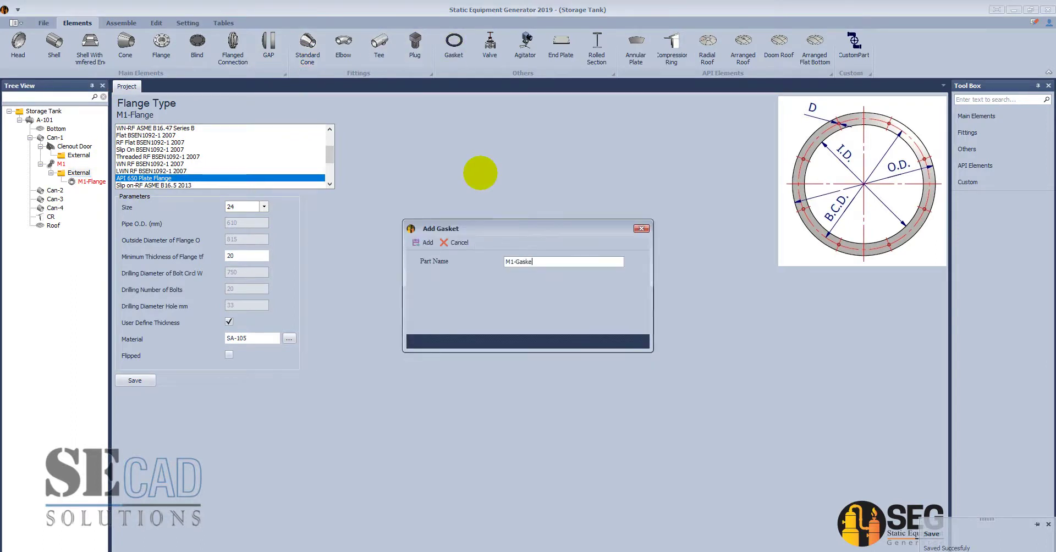
{"action": "left_click", "coordinate": [424, 242]}
{"action": "left_click", "coordinate": [95, 189]}
{"action": "left_click", "coordinate": [137, 171]}
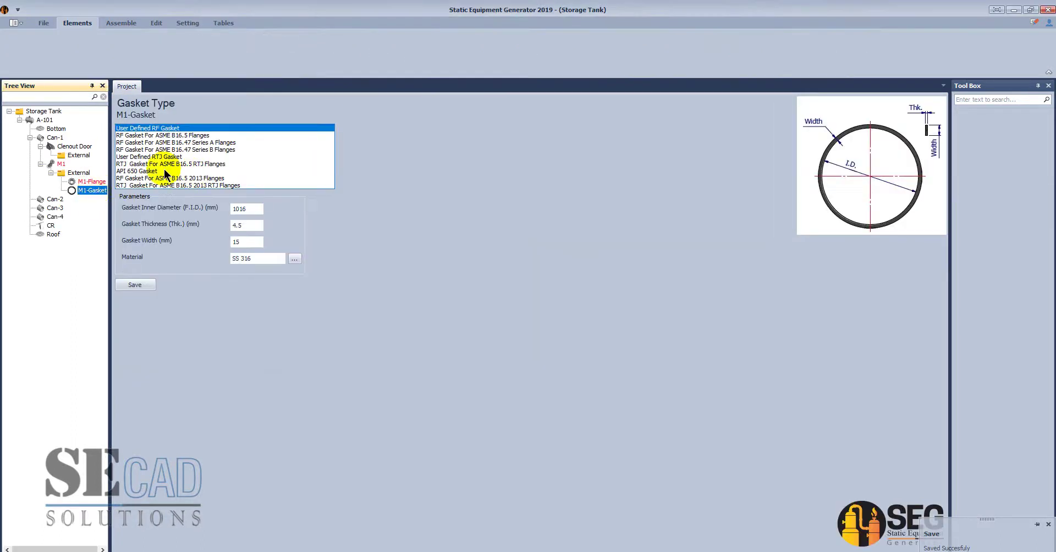
{"action": "left_click", "coordinate": [135, 298]}
{"action": "left_click", "coordinate": [78, 173]}
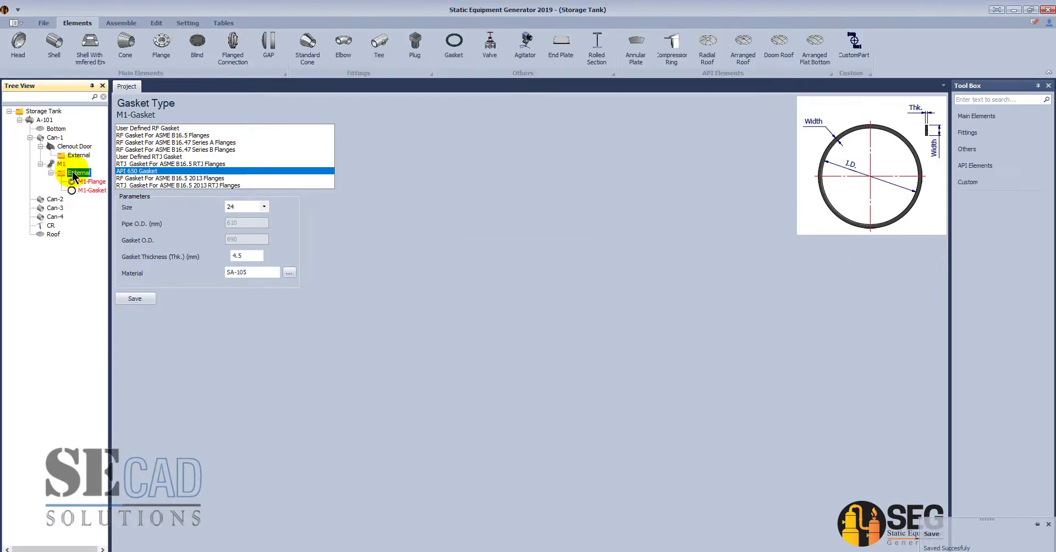
{"action": "left_click", "coordinate": [197, 47]}
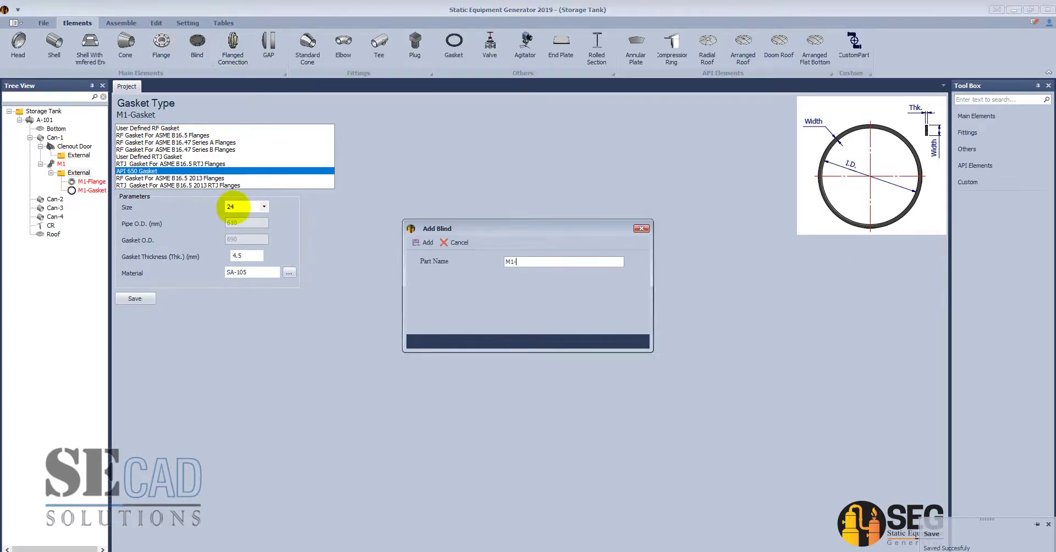
Add M1-Blind as a flipped API 650 Blind Plate and save it.
{"action": "left_click", "coordinate": [424, 242]}
{"action": "left_click", "coordinate": [90, 199]}
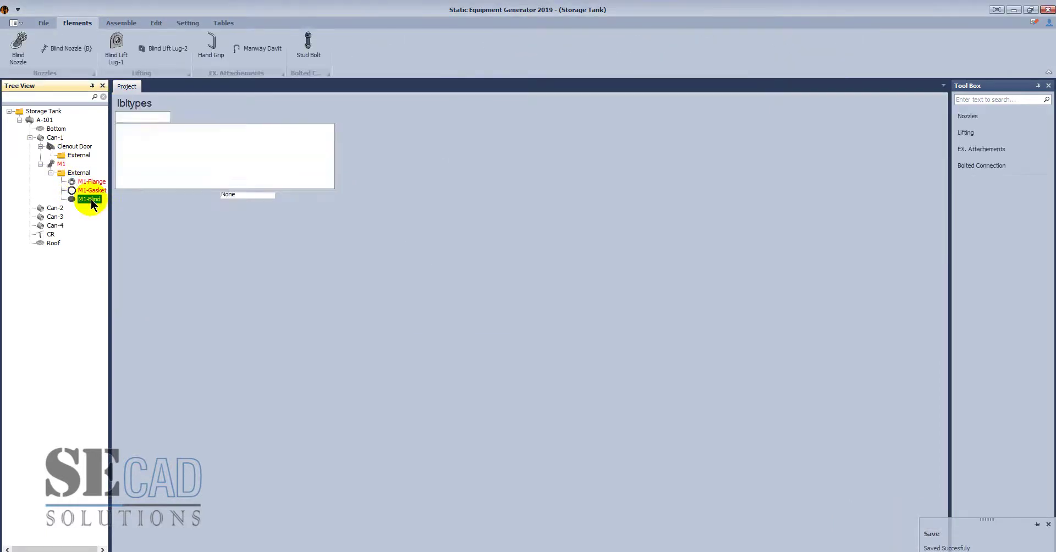
{"action": "left_click", "coordinate": [144, 171]}
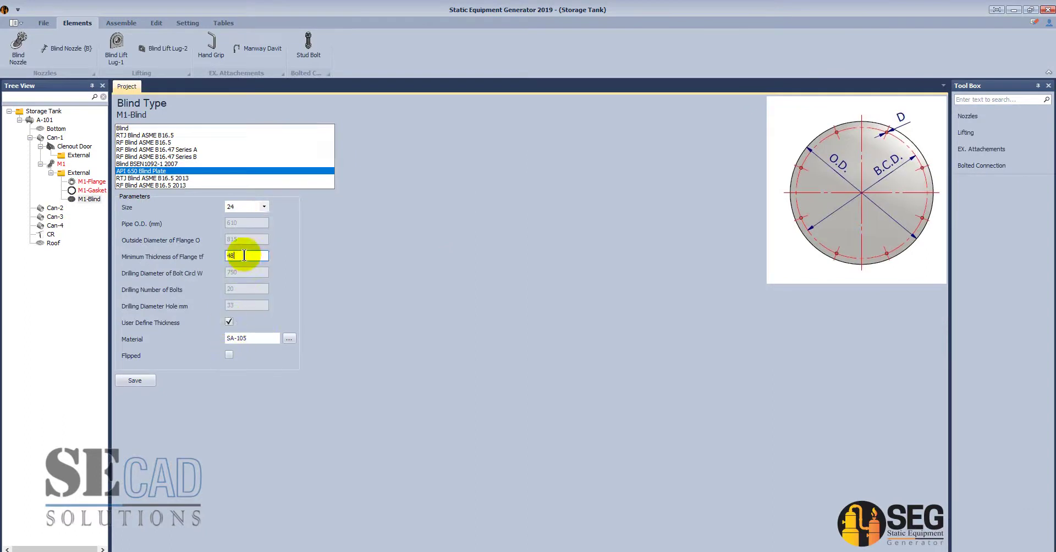
{"action": "type", "text": "20"}
{"action": "left_click", "coordinate": [229, 355]}
{"action": "left_click", "coordinate": [138, 380]}
{"action": "left_click", "coordinate": [90, 199]}
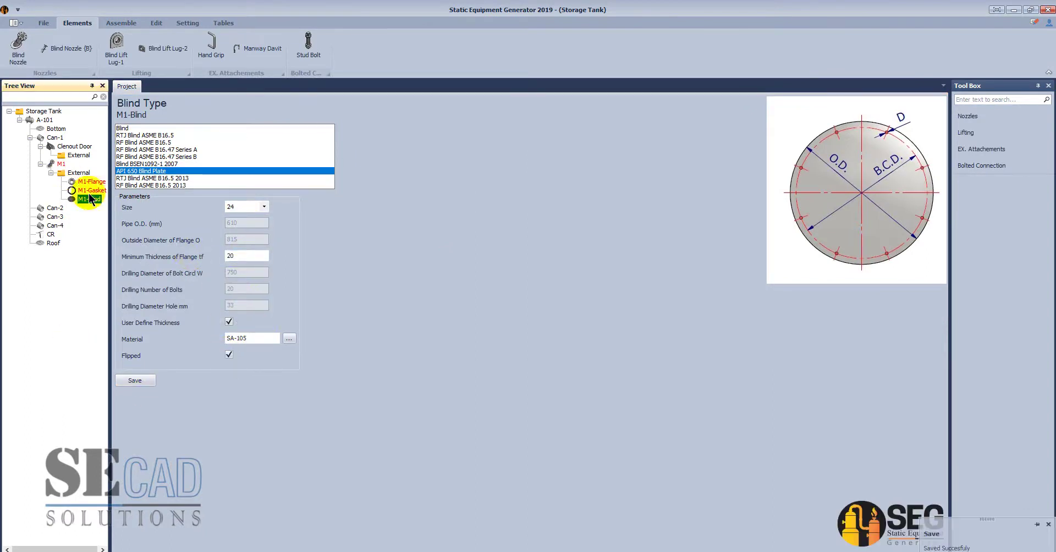
Add a hand grip to the blind, patterned with quantity 2, and save it.
{"action": "left_click", "coordinate": [211, 47]}
{"action": "type", "text": "M1-Grip"}
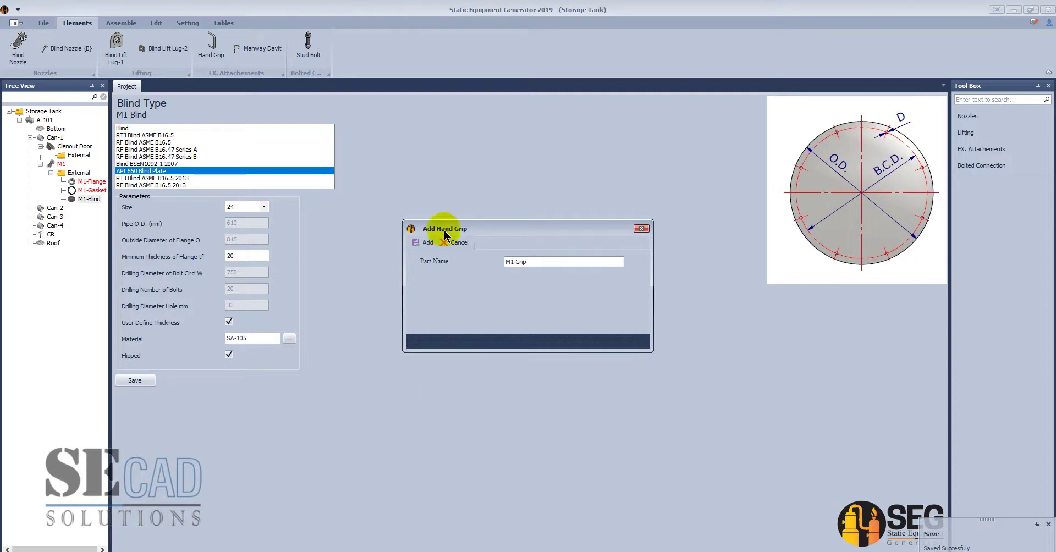
{"action": "left_click", "coordinate": [425, 242]}
{"action": "left_click", "coordinate": [98, 208]}
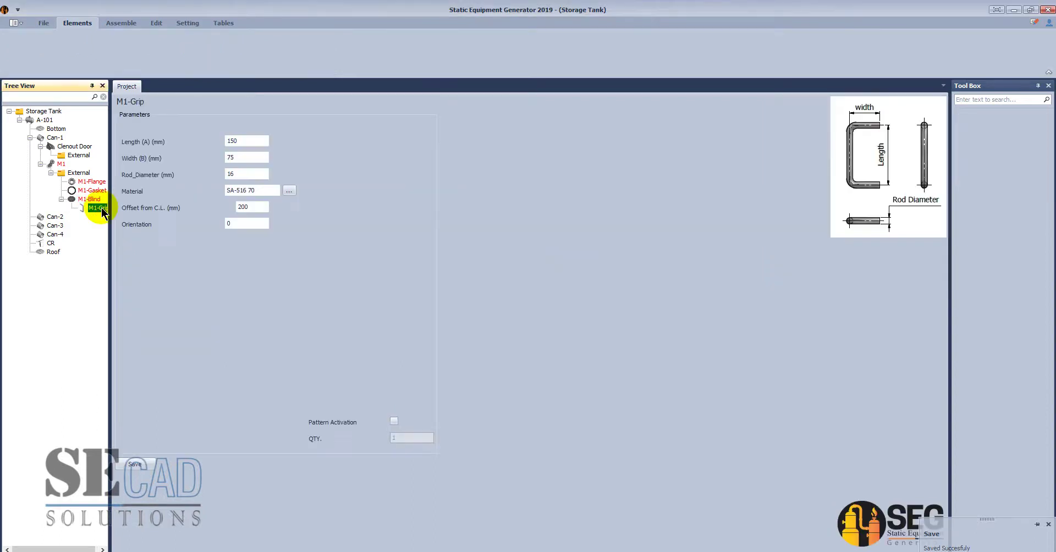
{"action": "left_click", "coordinate": [394, 421]}
{"action": "left_click", "coordinate": [400, 437]}
{"action": "type", "text": "2"}
{"action": "left_click", "coordinate": [135, 464]}
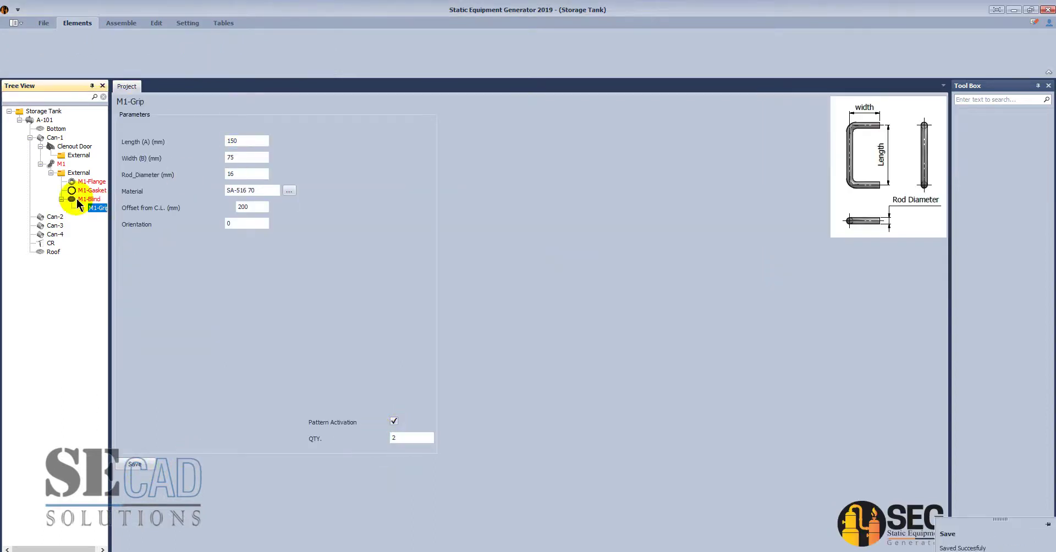
{"action": "left_click", "coordinate": [89, 199]}
{"action": "left_click", "coordinate": [244, 50]}
{"action": "type", "text": "1-Davit"}
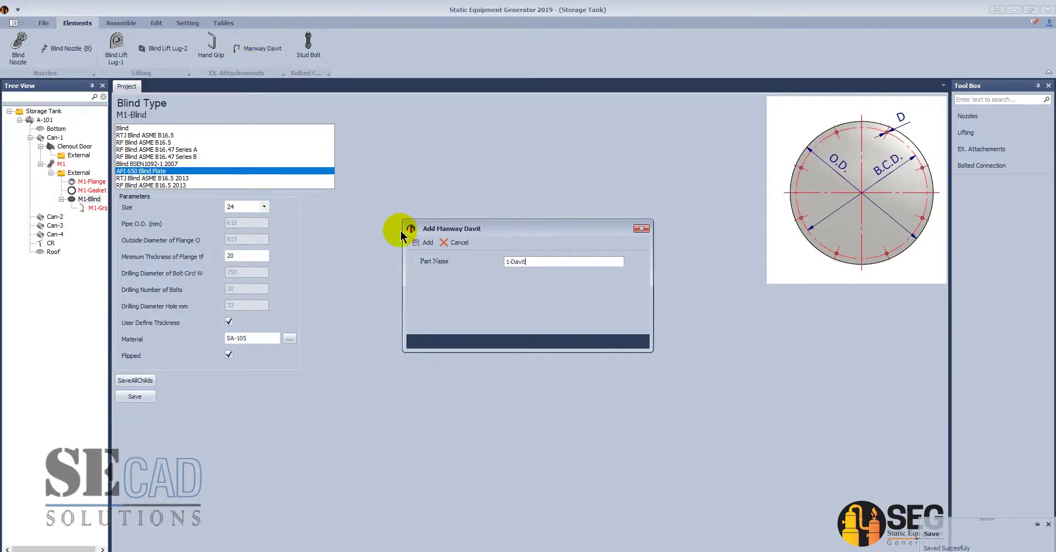
Add davit 1-Davit as Estimated Davit Type G and save it.
{"action": "left_click", "coordinate": [424, 242]}
{"action": "left_click", "coordinate": [98, 217]}
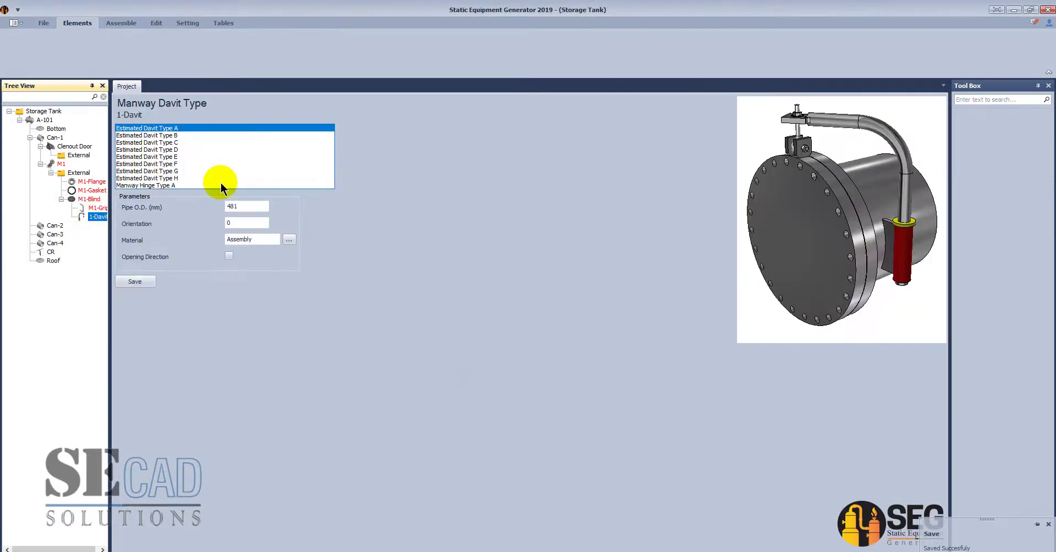
{"action": "left_click", "coordinate": [177, 178]}
{"action": "left_click", "coordinate": [177, 171]}
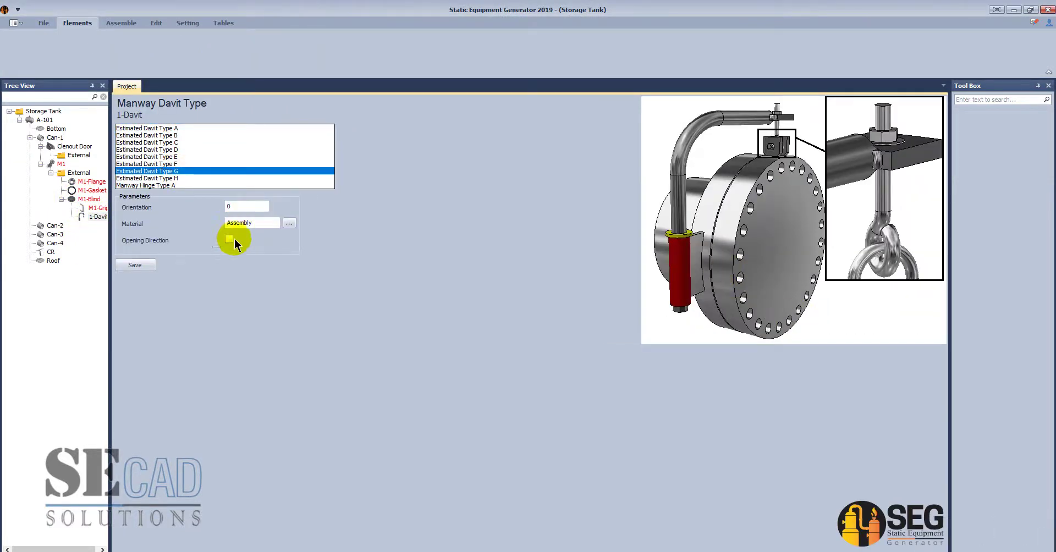
{"action": "left_click", "coordinate": [135, 264]}
Generate the M1 manway with its davit into the Inventor tank model.
{"action": "left_click", "coordinate": [121, 22]}
{"action": "left_click", "coordinate": [19, 47]}
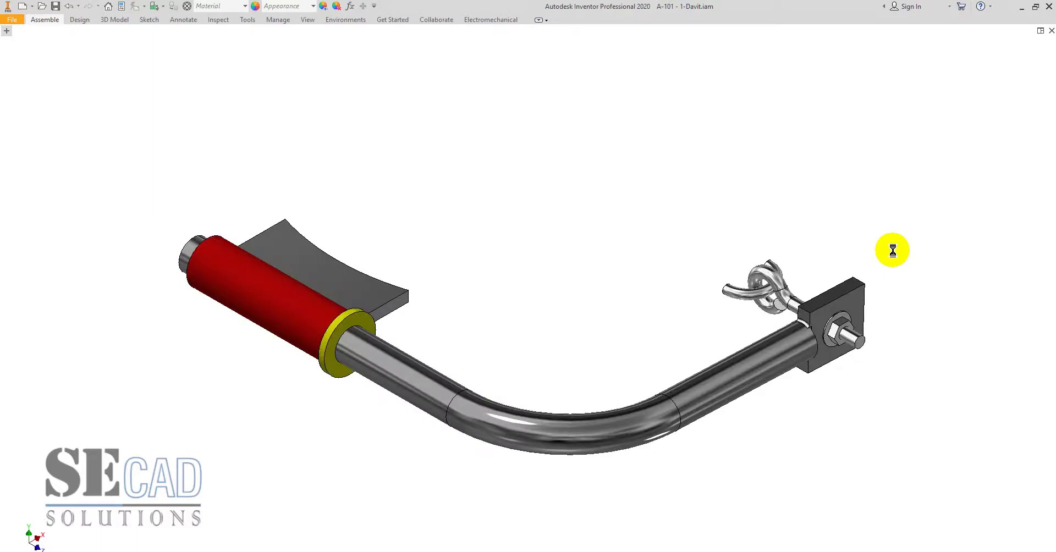
{"action": "scroll", "coordinate": [715, 405], "scroll_direction": "up", "scroll_amount": 5}
{"action": "scroll", "coordinate": [511, 346], "scroll_direction": "up", "scroll_amount": 3}
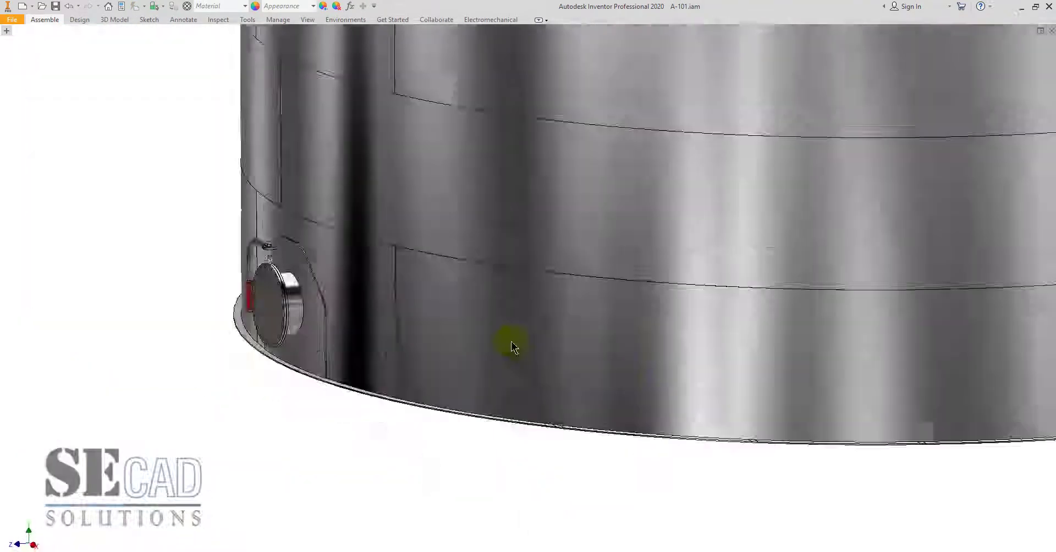
{"action": "left_click", "coordinate": [82, 198]}
Add M1-Stud as a size 30 stud bolt 120 mm long and generate the assembly.
{"action": "left_click", "coordinate": [80, 24]}
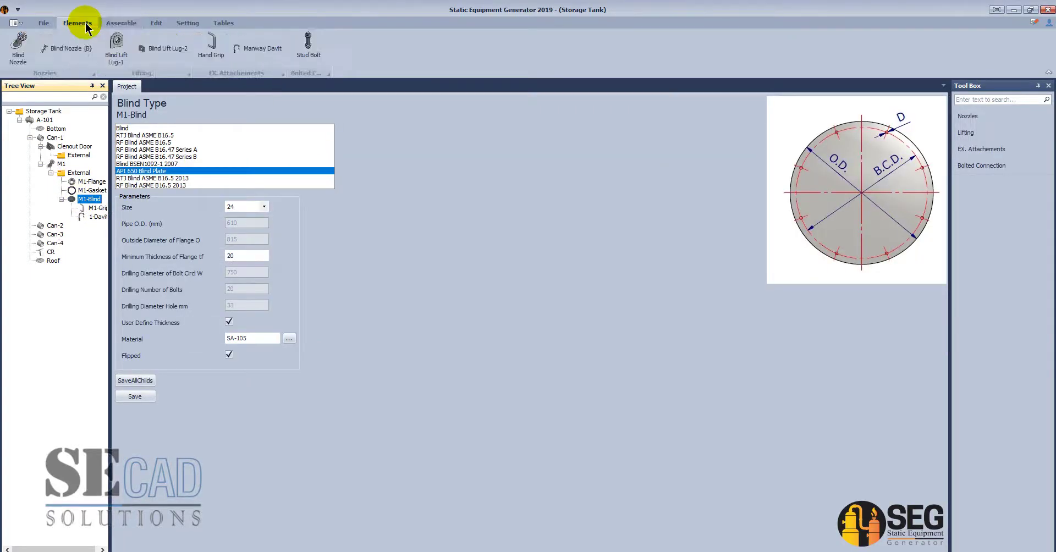
{"action": "left_click", "coordinate": [308, 47]}
{"action": "type", "text": "M1-Stud"}
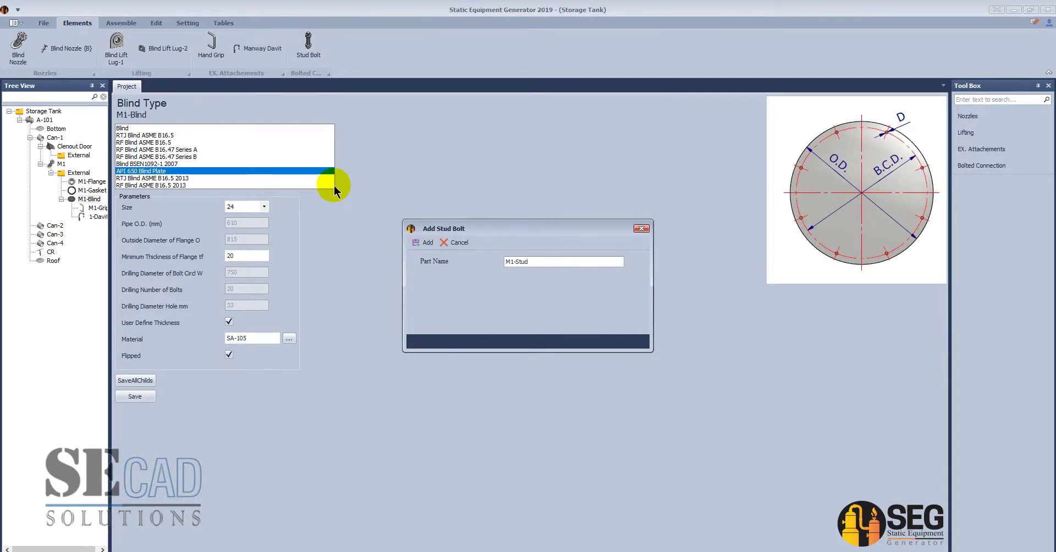
{"action": "left_click", "coordinate": [424, 243]}
{"action": "left_click", "coordinate": [80, 226]}
{"action": "left_click", "coordinate": [264, 159]}
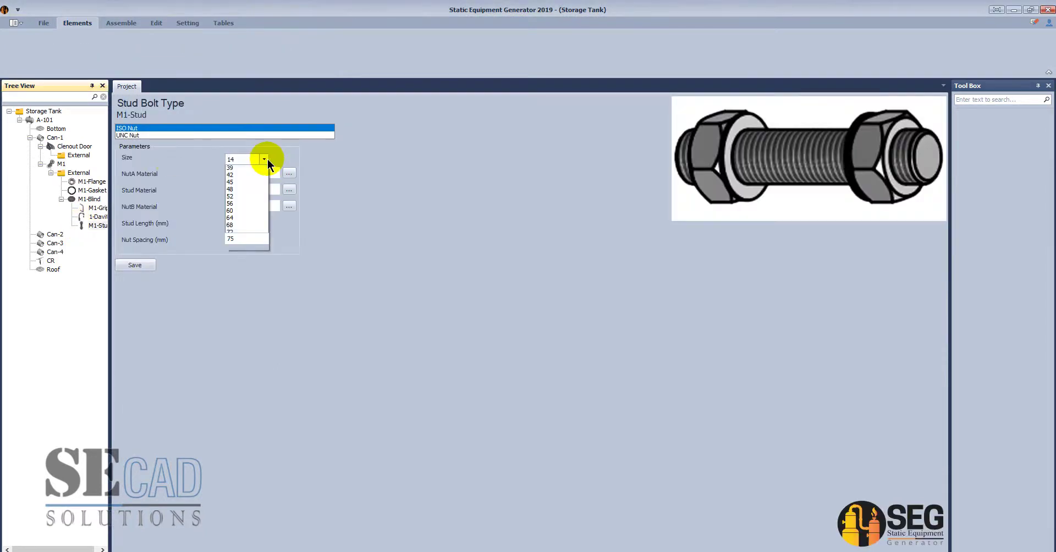
{"action": "left_click", "coordinate": [245, 241]}
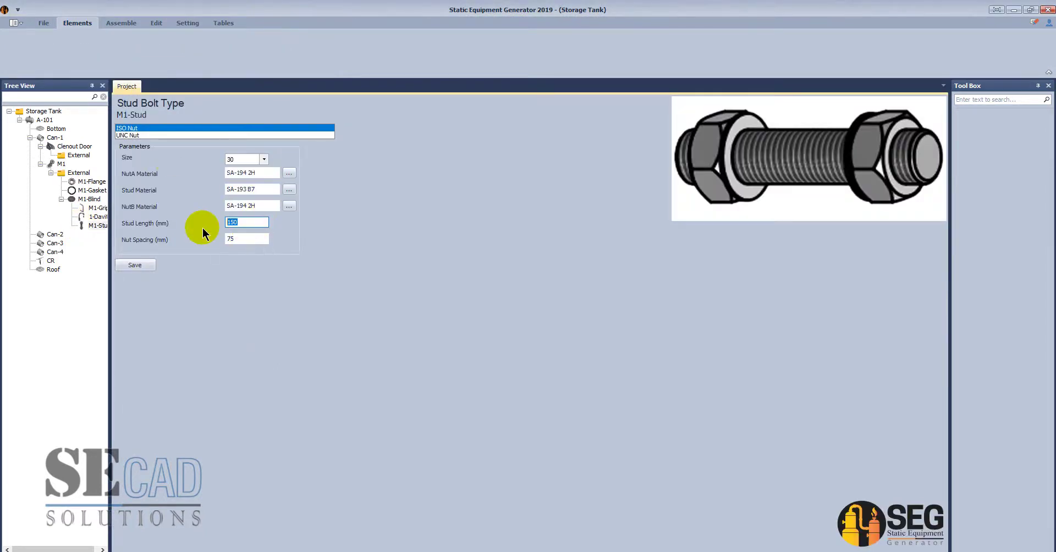
{"action": "type", "text": "4"}
{"action": "left_click", "coordinate": [222, 224]}
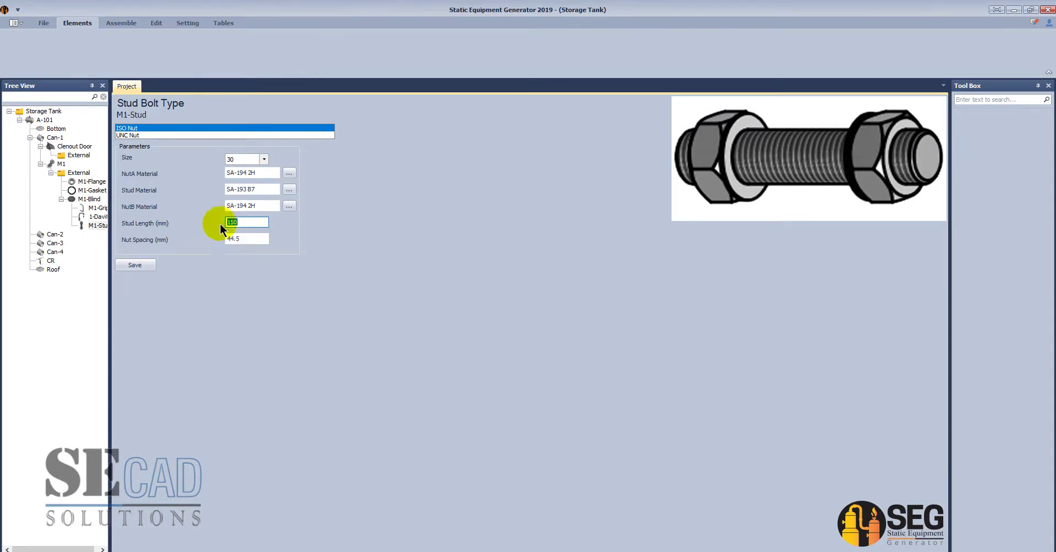
{"action": "type", "text": "120"}
{"action": "left_click", "coordinate": [134, 265]}
{"action": "left_click", "coordinate": [121, 23]}
{"action": "left_click", "coordinate": [20, 44]}
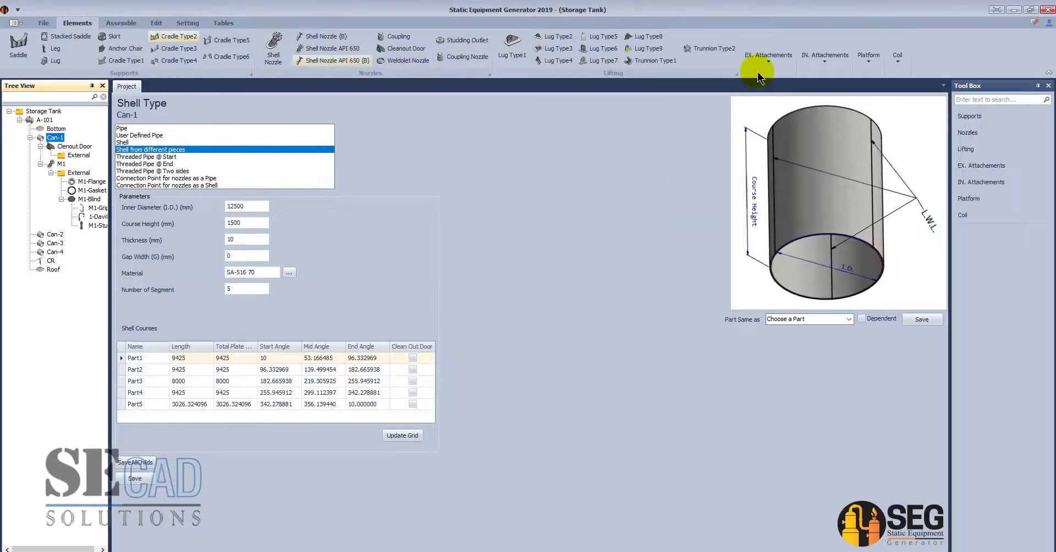
Add a Spiral Stair under Can-1 and bring up its parameter form.
{"action": "left_click", "coordinate": [768, 59]}
{"action": "left_click", "coordinate": [979, 113]}
{"action": "type", "text": "Spiral Stair"}
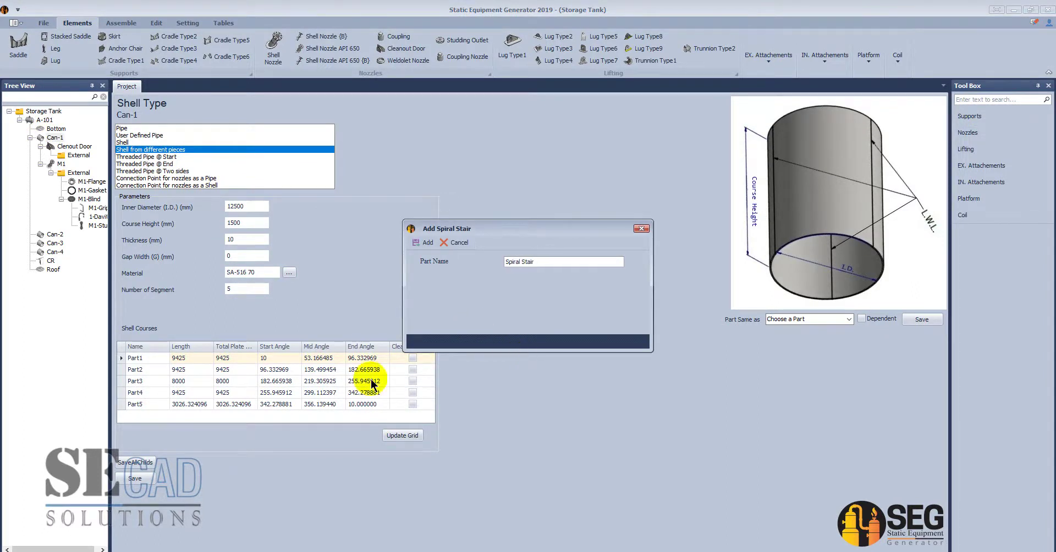
{"action": "key", "text": "Return"}
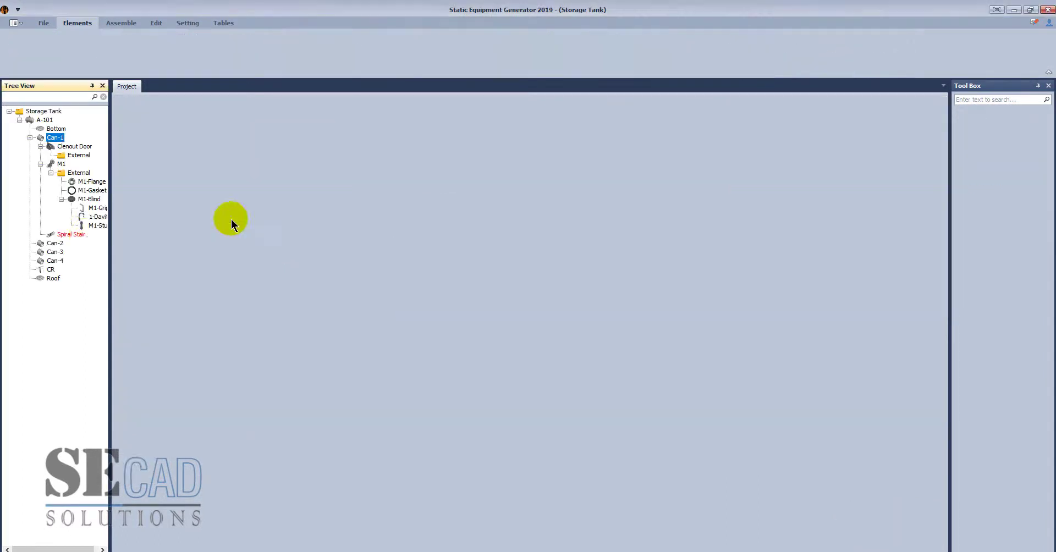
{"action": "left_click", "coordinate": [71, 234]}
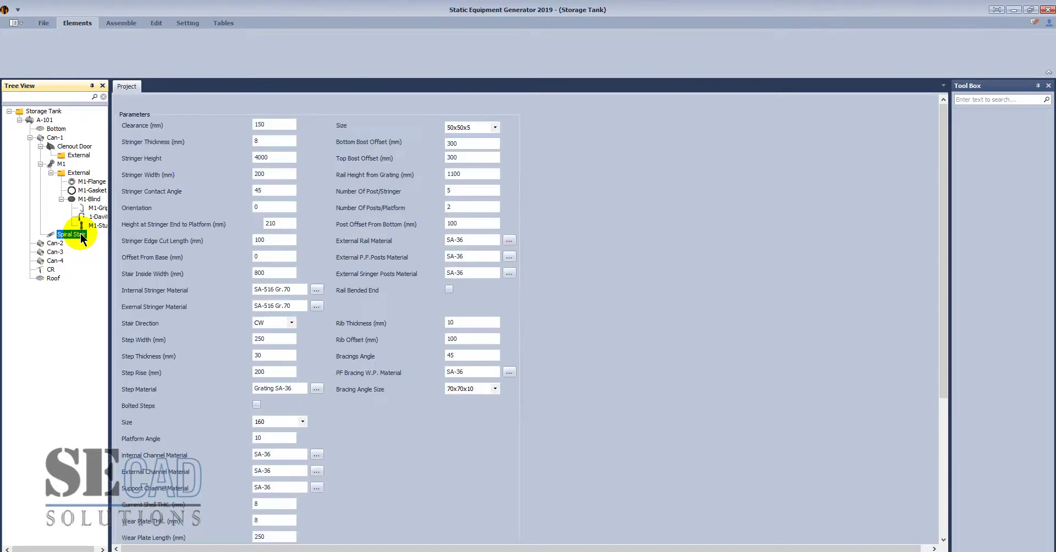
{"action": "left_click", "coordinate": [1038, 85]}
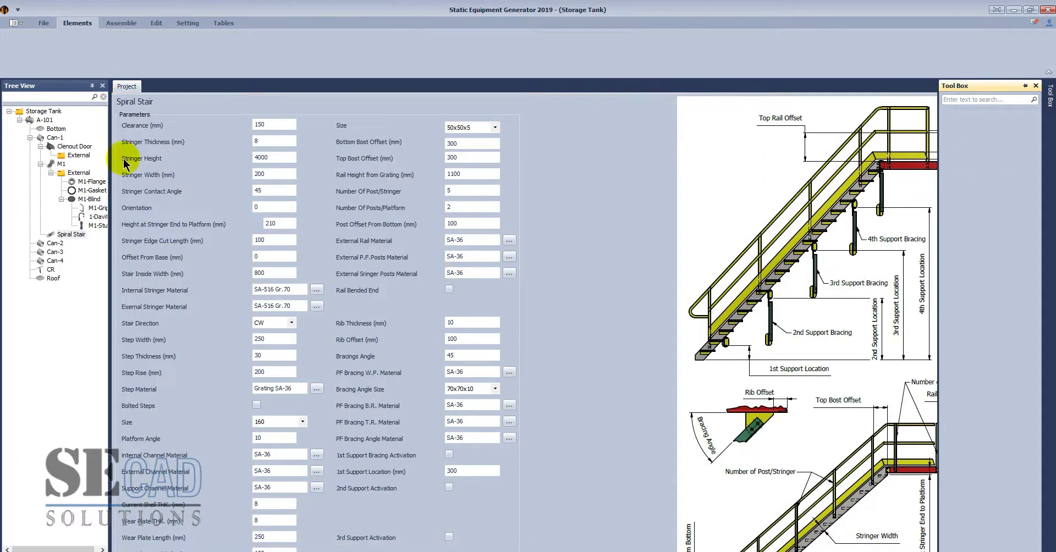
{"action": "left_click", "coordinate": [1025, 85]}
{"action": "left_click", "coordinate": [1038, 86]}
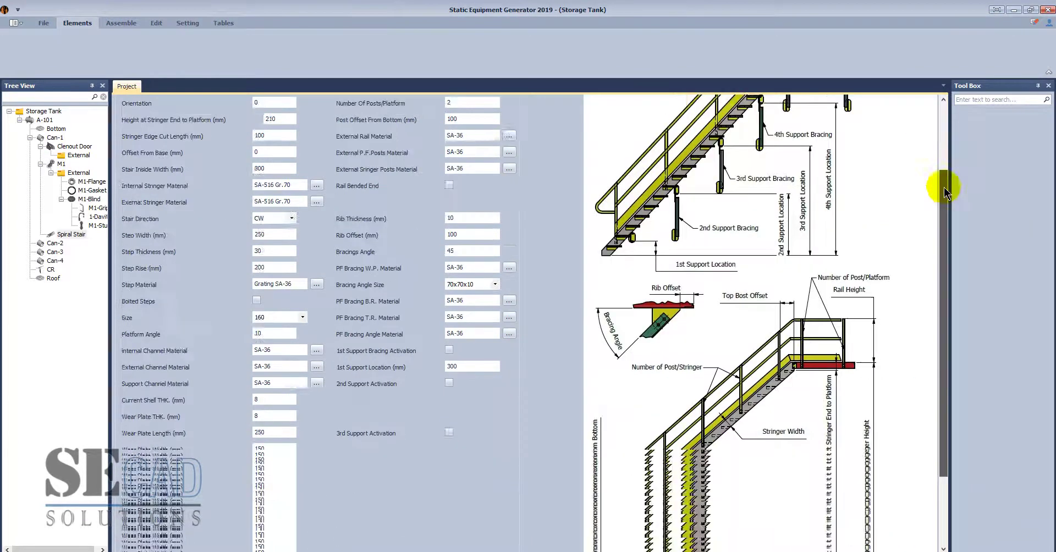
{"action": "scroll", "coordinate": [1048, 148], "scroll_direction": "down", "scroll_amount": 3}
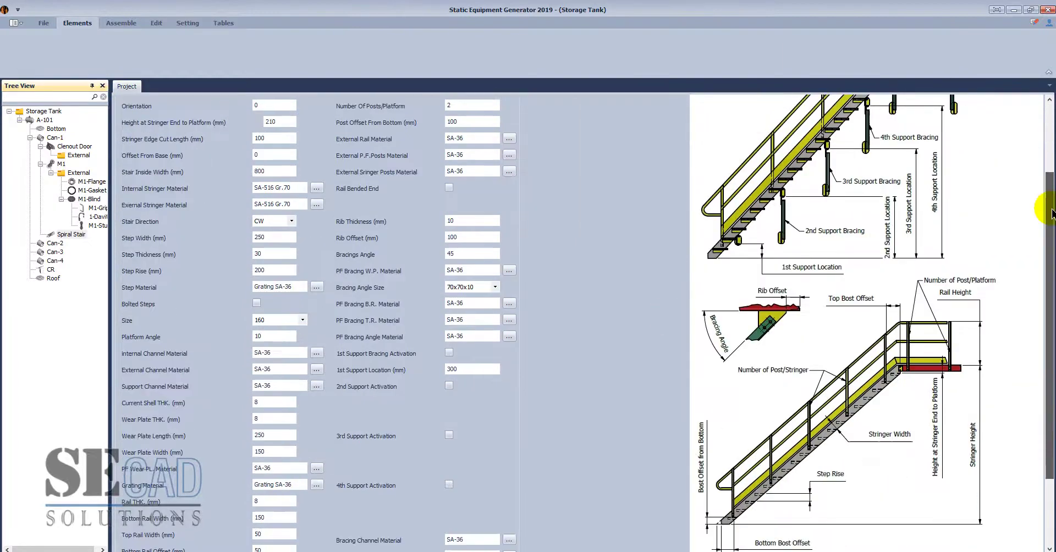
{"action": "scroll", "coordinate": [1037, 160], "scroll_direction": "up", "scroll_amount": 1}
{"action": "scroll", "coordinate": [1037, 160], "scroll_direction": "up", "scroll_amount": 2}
Set stair clearance 100, stringer height 5500 and orientation 45.
{"action": "left_click", "coordinate": [272, 124]}
{"action": "type", "text": "100"}
{"action": "left_click", "coordinate": [271, 156]}
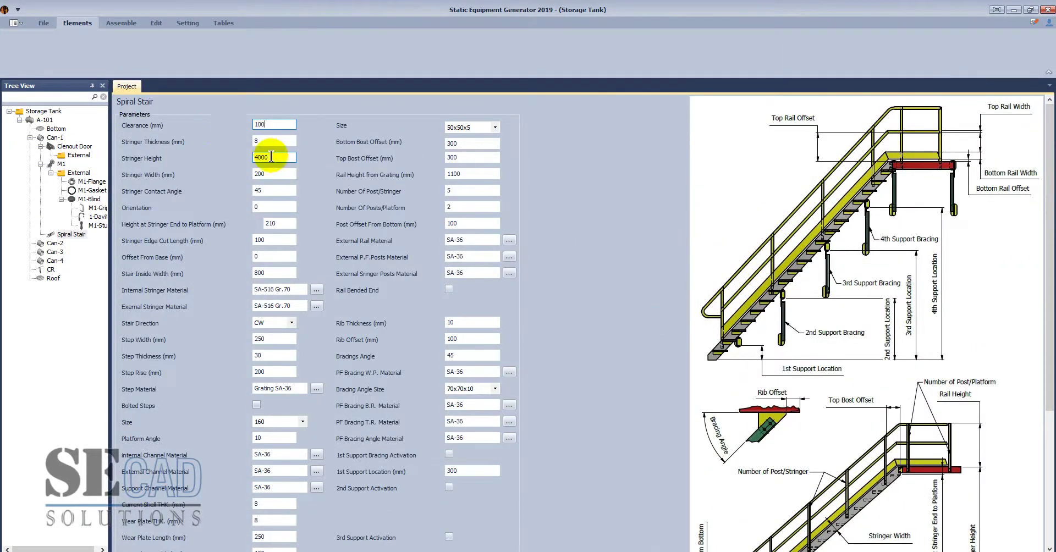
{"action": "type", "text": "5500"}
{"action": "left_click", "coordinate": [276, 211]}
{"action": "key", "text": "Tab"}
{"action": "key", "text": "Tab"}
{"action": "key", "text": "Tab"}
{"action": "key", "text": "Tab"}
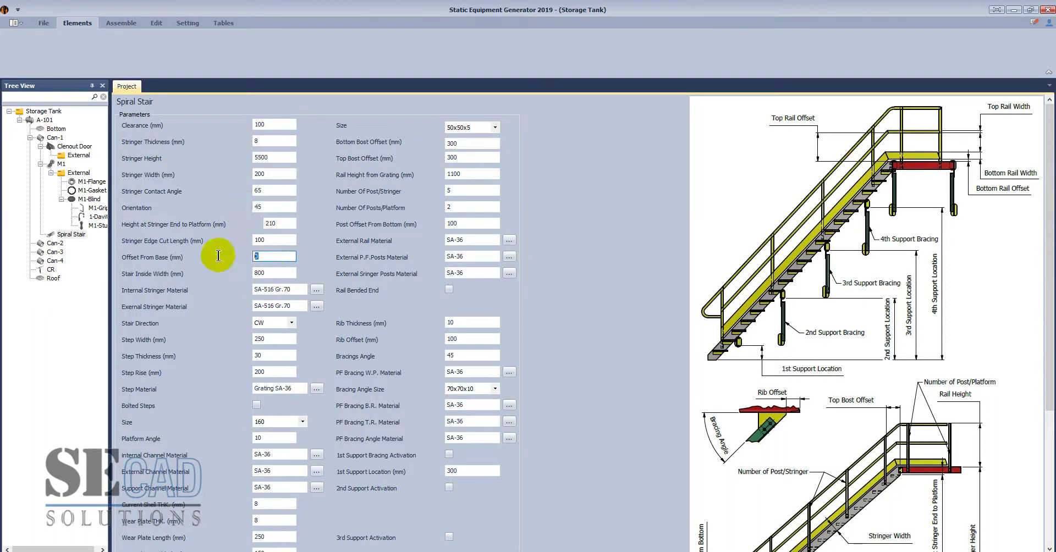
Set step rise 190, step size 180, platform angle 15, and enable Rail Cut To First Post.
{"action": "left_click", "coordinate": [255, 338]}
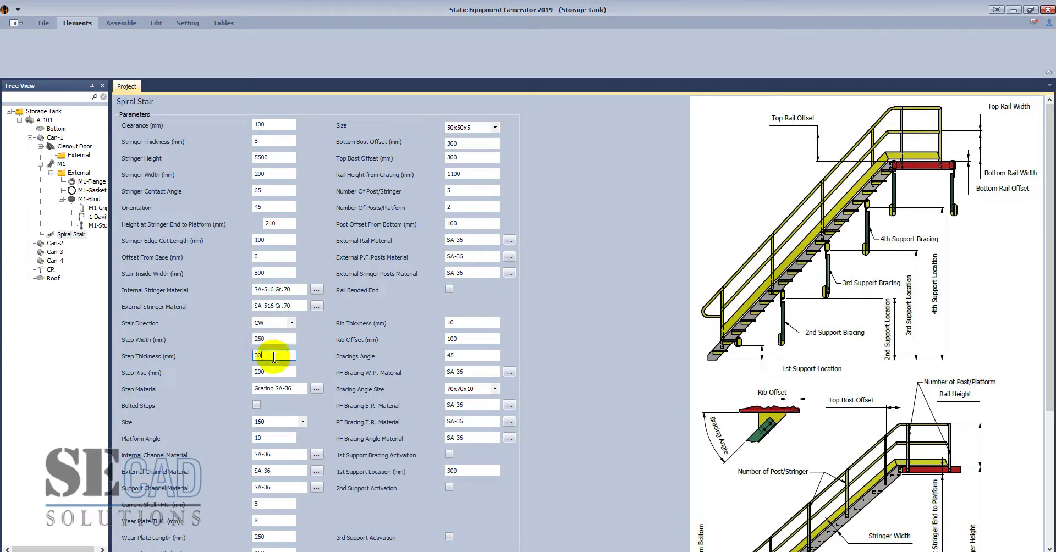
{"action": "type", "text": "0"}
{"action": "left_click", "coordinate": [302, 421]}
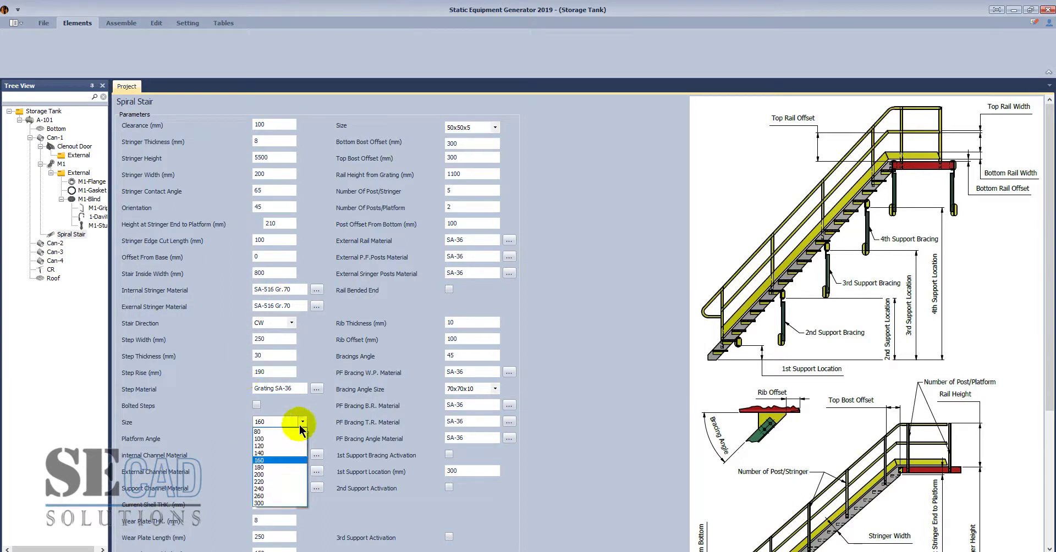
{"action": "left_click", "coordinate": [278, 467]}
{"action": "key", "text": "Tab"}
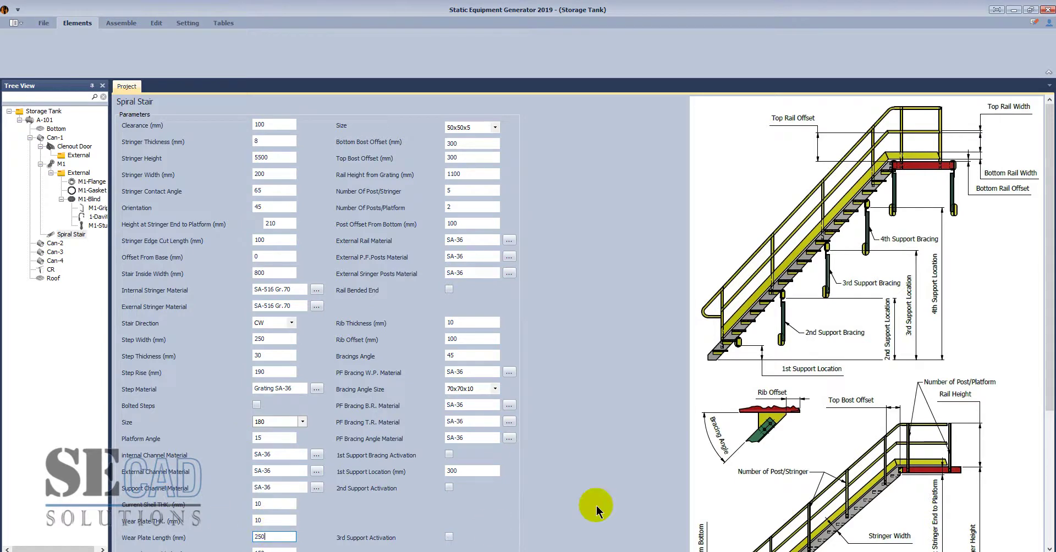
{"action": "scroll", "coordinate": [358, 461], "scroll_direction": "down", "scroll_amount": 3}
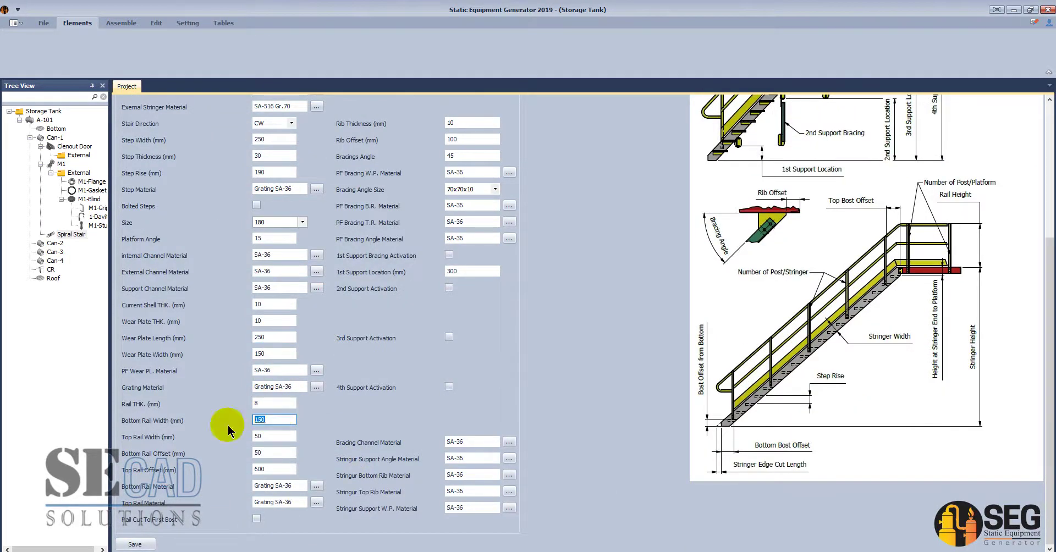
{"action": "left_click", "coordinate": [256, 518]}
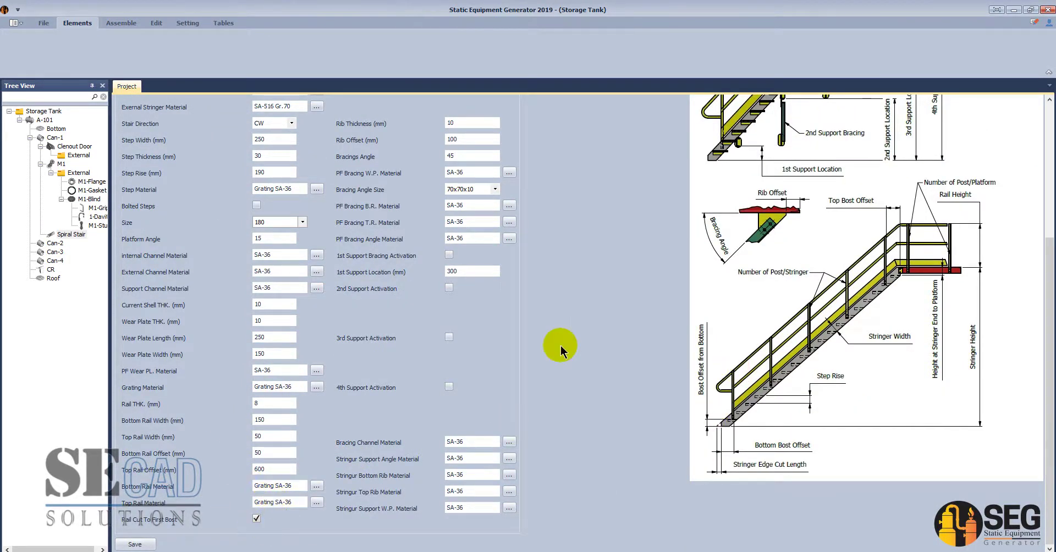
{"action": "scroll", "coordinate": [560, 345], "scroll_direction": "up", "scroll_amount": 3}
{"action": "left_click", "coordinate": [495, 127]}
Set stair size 60x60x6, post offset 150, bended rail ends and 80x80x8 bracing angles.
{"action": "left_click", "coordinate": [468, 166]}
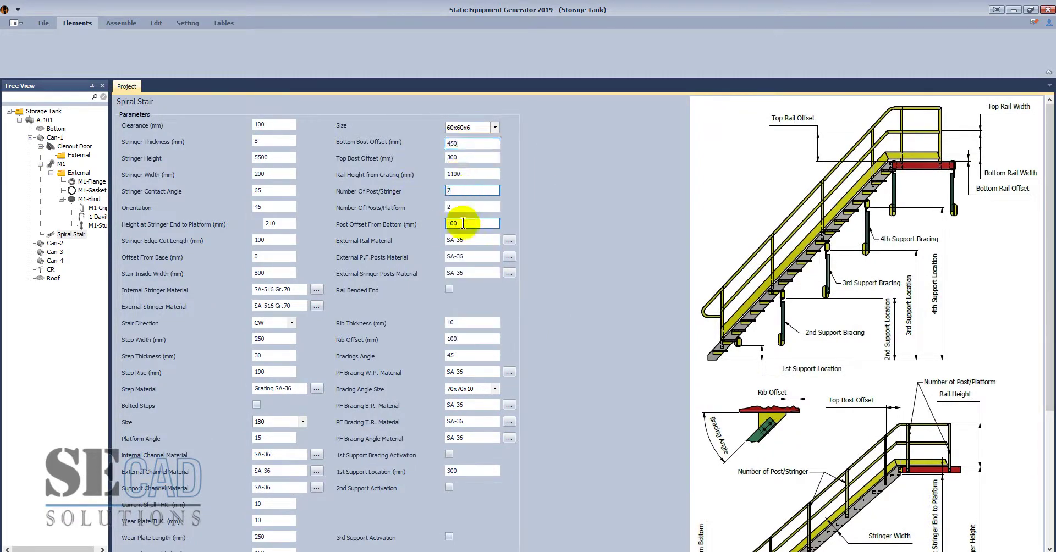
{"action": "type", "text": "150"}
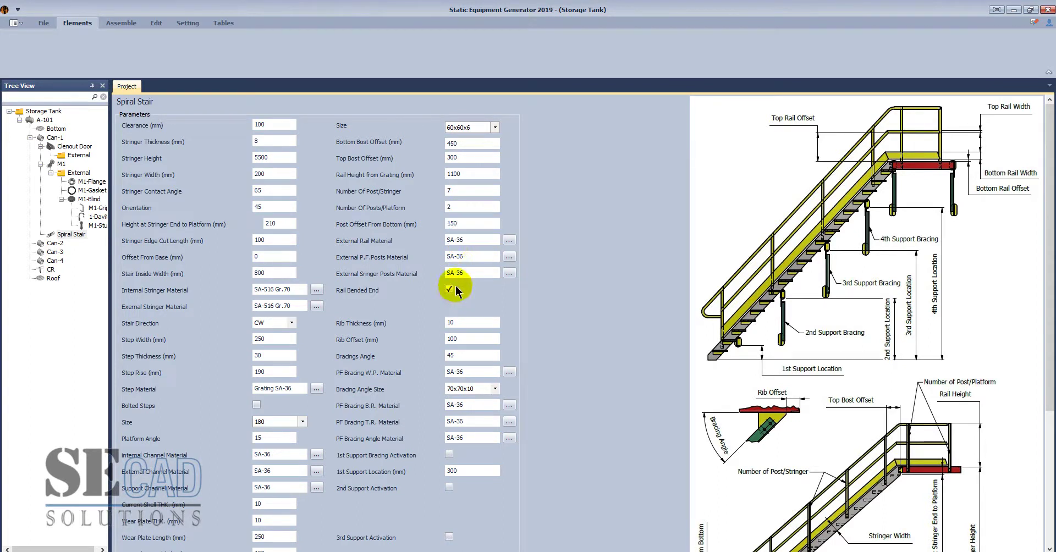
{"action": "left_click", "coordinate": [468, 324]}
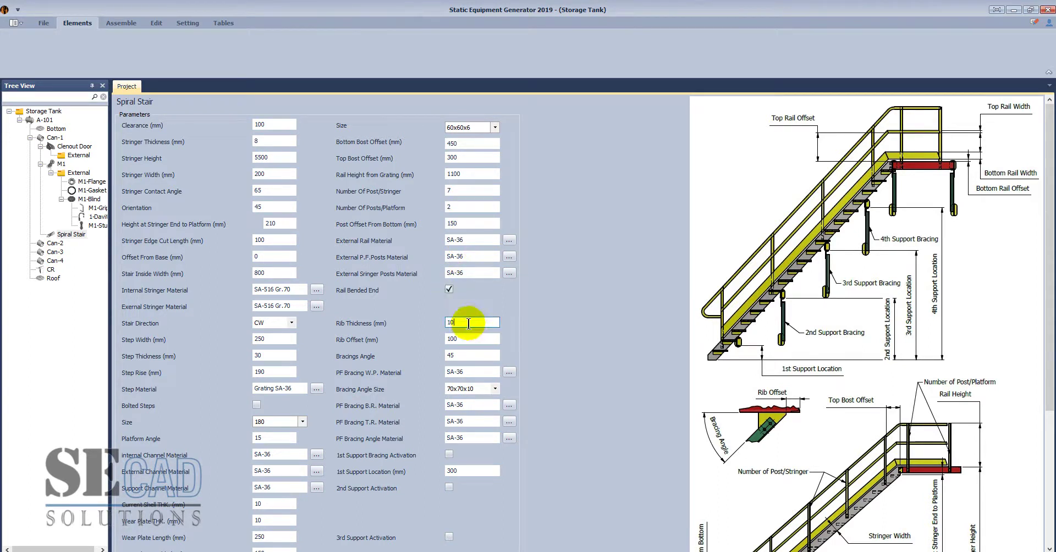
{"action": "left_click", "coordinate": [494, 389]}
{"action": "left_click", "coordinate": [470, 235]}
{"action": "left_click", "coordinate": [495, 389]}
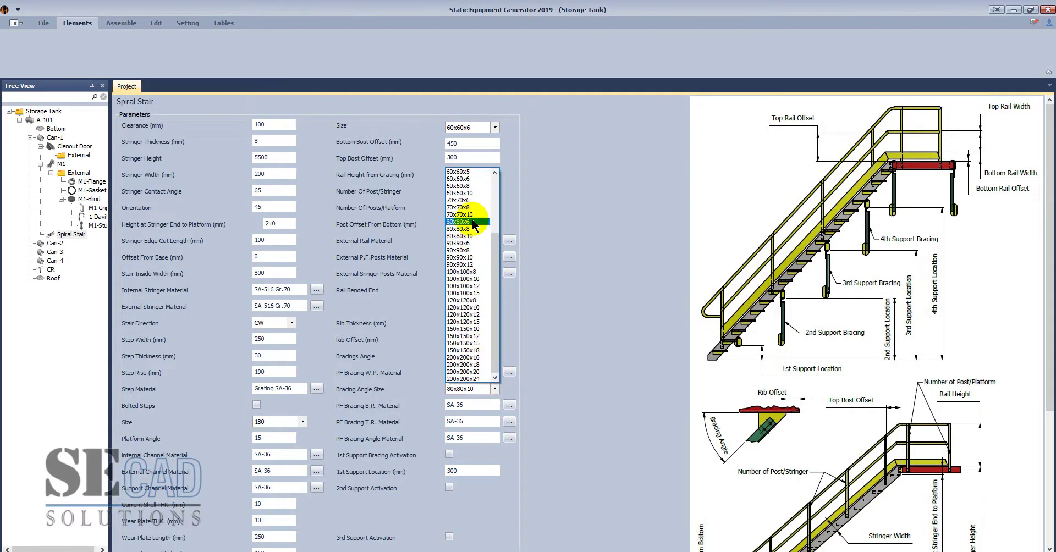
{"action": "left_click", "coordinate": [470, 228]}
Activate the second and third supports at 500, 2000 and 3500 mm and save the stair.
{"action": "left_click", "coordinate": [468, 404]}
{"action": "left_click", "coordinate": [449, 488]}
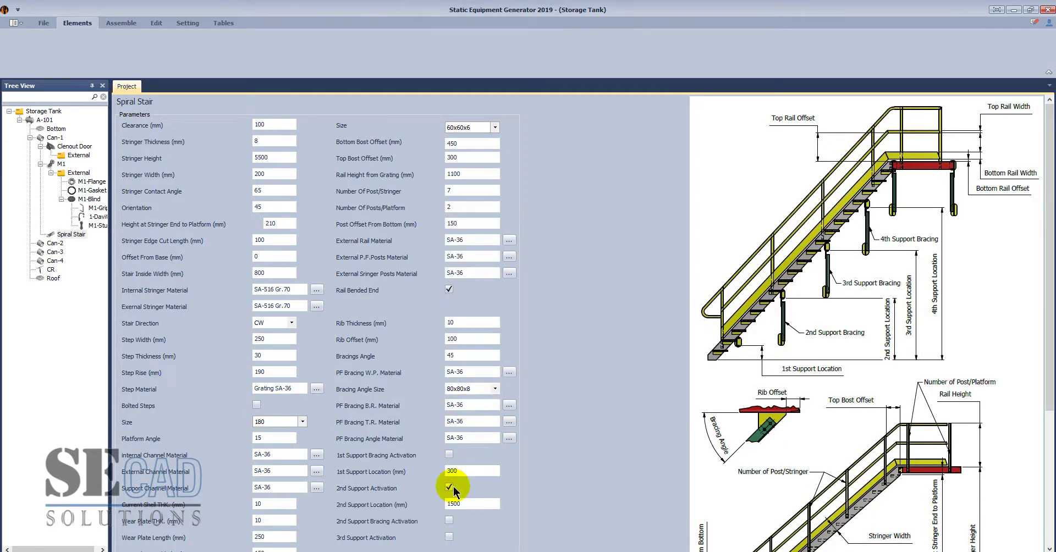
{"action": "scroll", "coordinate": [462, 418], "scroll_direction": "down", "scroll_amount": 2}
{"action": "type", "text": "500"}
{"action": "key", "text": "Tab"}
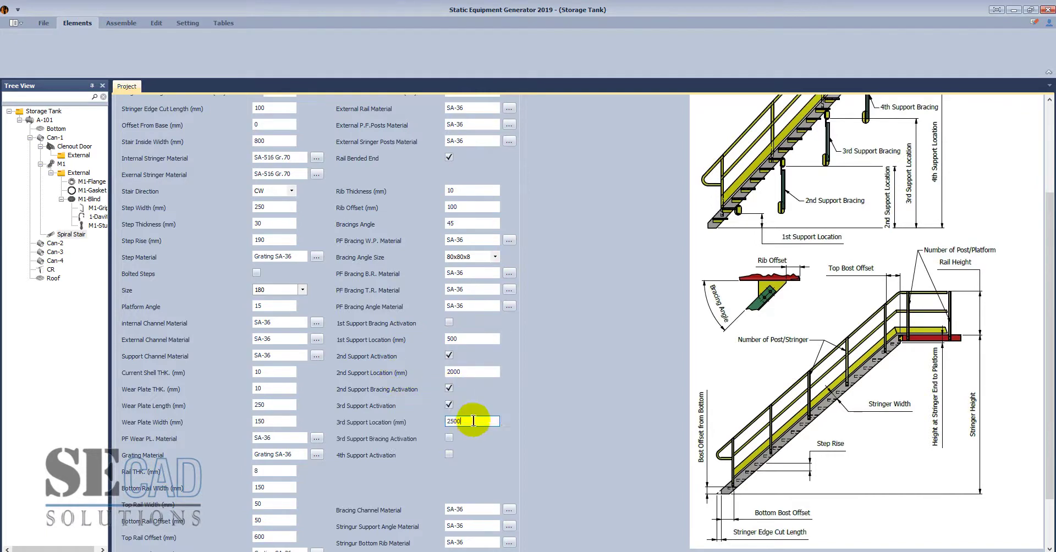
{"action": "double_click", "coordinate": [473, 422]}
{"action": "type", "text": "3"}
{"action": "scroll", "coordinate": [929, 478], "scroll_direction": "up", "scroll_amount": 2}
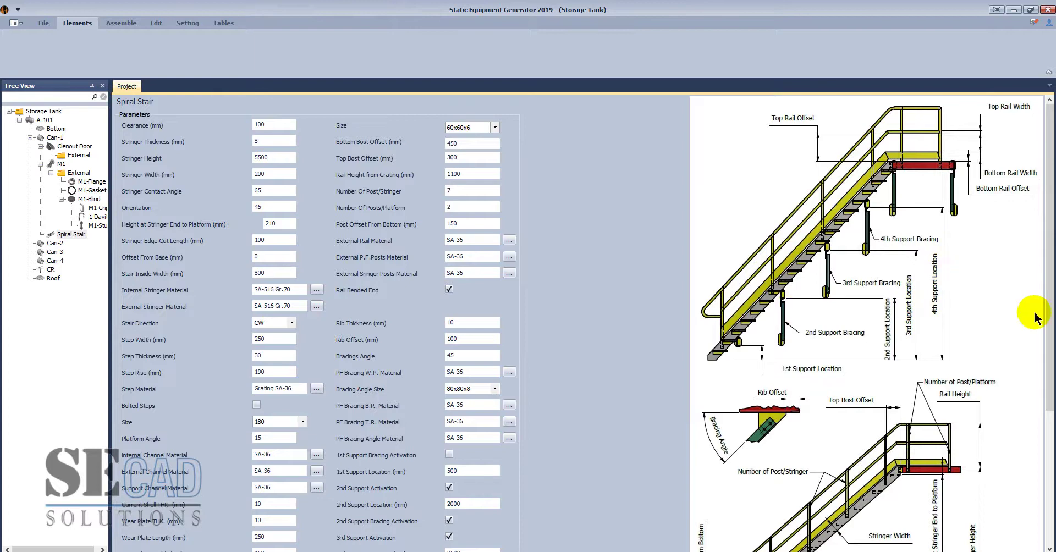
{"action": "scroll", "coordinate": [1034, 319], "scroll_direction": "down", "scroll_amount": 3}
{"action": "left_click", "coordinate": [135, 544]}
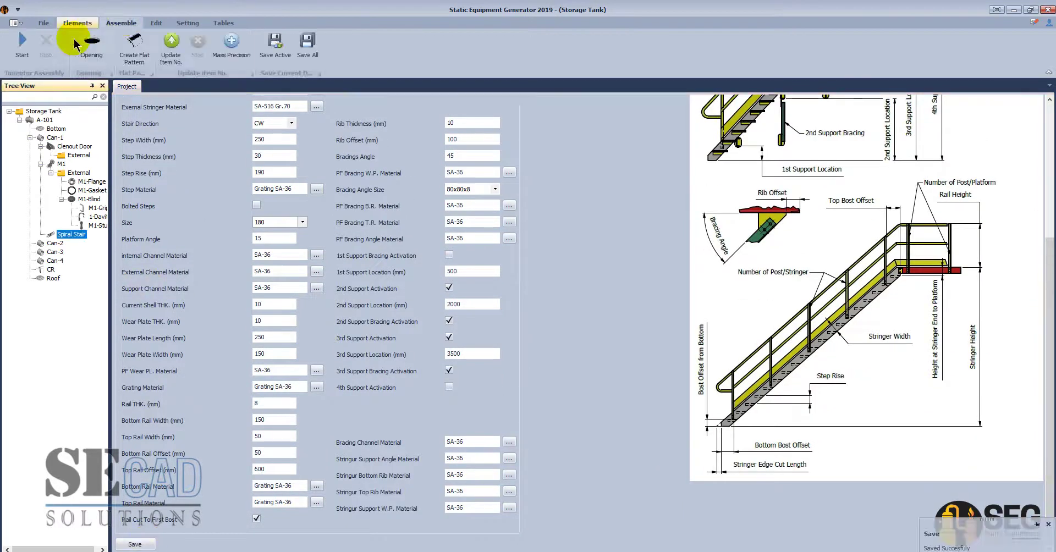
Run Assemble to build tank A-101 with its spiral stair in Autodesk Inventor.
{"action": "left_click", "coordinate": [22, 42]}
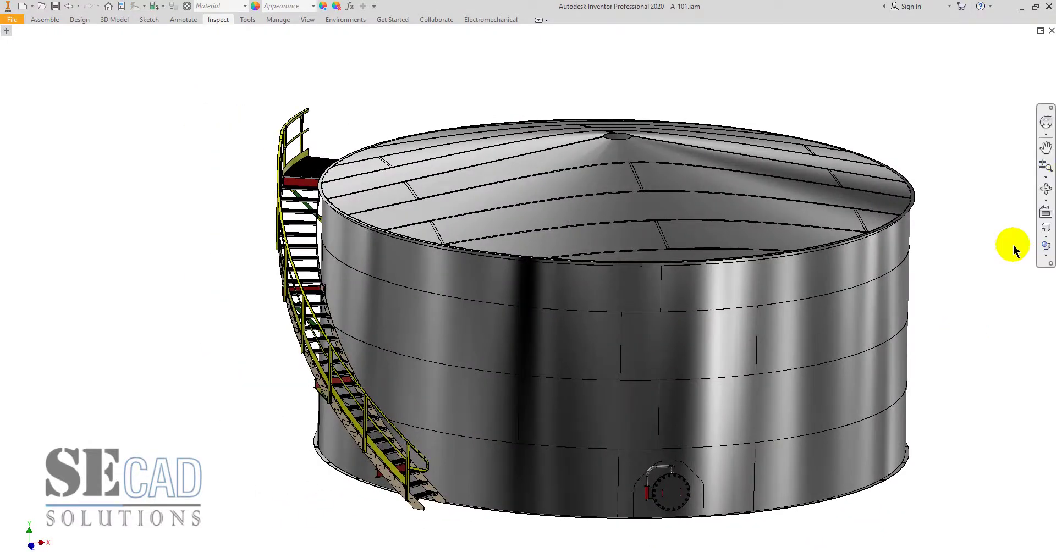
{"action": "left_click", "coordinate": [1046, 189]}
{"action": "mouse_move", "coordinate": [618, 337]}
{"action": "left_mouse_down"}
{"action": "mouse_move", "coordinate": [537, 302]}
{"action": "mouse_move", "coordinate": [642, 289]}
{"action": "mouse_move", "coordinate": [523, 300]}
{"action": "mouse_move", "coordinate": [509, 366]}
{"action": "mouse_move", "coordinate": [725, 199]}
{"action": "mouse_move", "coordinate": [495, 219]}
{"action": "left_mouse_up"}
{"action": "scroll", "coordinate": [642, 290], "scroll_direction": "up", "scroll_amount": 5}
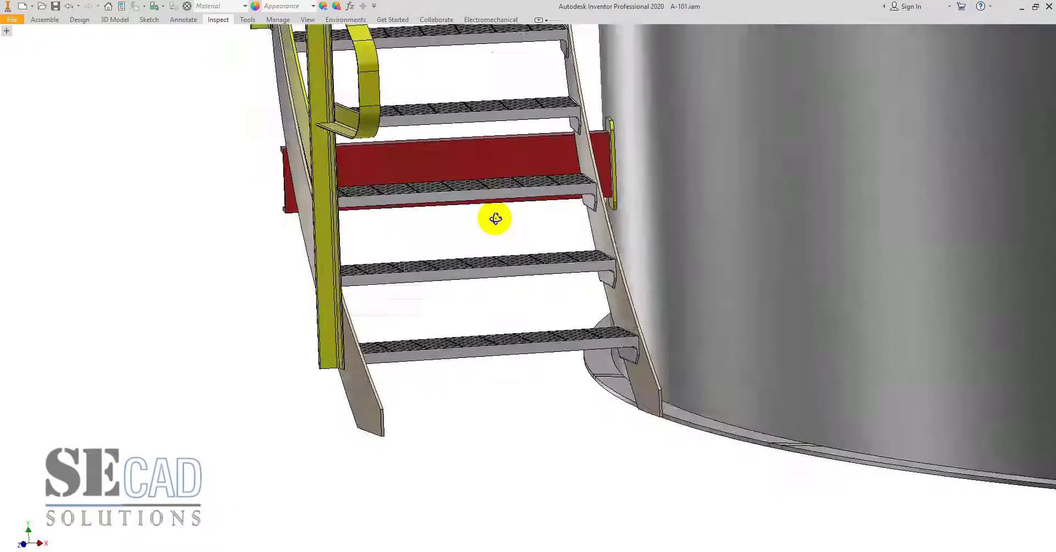
{"action": "scroll", "coordinate": [494, 219], "scroll_direction": "up", "scroll_amount": 3}
{"action": "scroll", "coordinate": [533, 250], "scroll_direction": "up", "scroll_amount": 3}
{"action": "scroll", "coordinate": [666, 285], "scroll_direction": "up", "scroll_amount": 5}
{"action": "scroll", "coordinate": [666, 286], "scroll_direction": "down", "scroll_amount": 2}
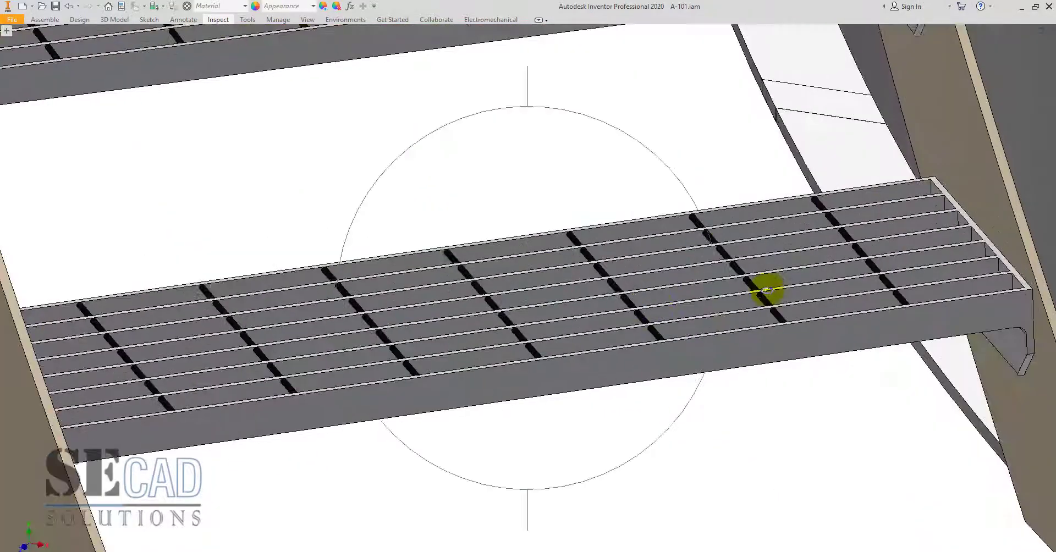
{"action": "scroll", "coordinate": [766, 288], "scroll_direction": "down", "scroll_amount": 4}
{"action": "mouse_move", "coordinate": [766, 288]}
{"action": "left_mouse_down"}
{"action": "mouse_move", "coordinate": [700, 299]}
{"action": "mouse_move", "coordinate": [619, 354]}
{"action": "mouse_move", "coordinate": [682, 290]}
{"action": "mouse_move", "coordinate": [813, 272]}
{"action": "mouse_move", "coordinate": [849, 304]}
{"action": "left_mouse_up"}
{"action": "scroll", "coordinate": [681, 290], "scroll_direction": "up", "scroll_amount": 4}
{"action": "scroll", "coordinate": [531, 275], "scroll_direction": "up", "scroll_amount": 3}
{"action": "scroll", "coordinate": [531, 275], "scroll_direction": "up", "scroll_amount": 5}
{"action": "scroll", "coordinate": [530, 275], "scroll_direction": "down", "scroll_amount": 2}
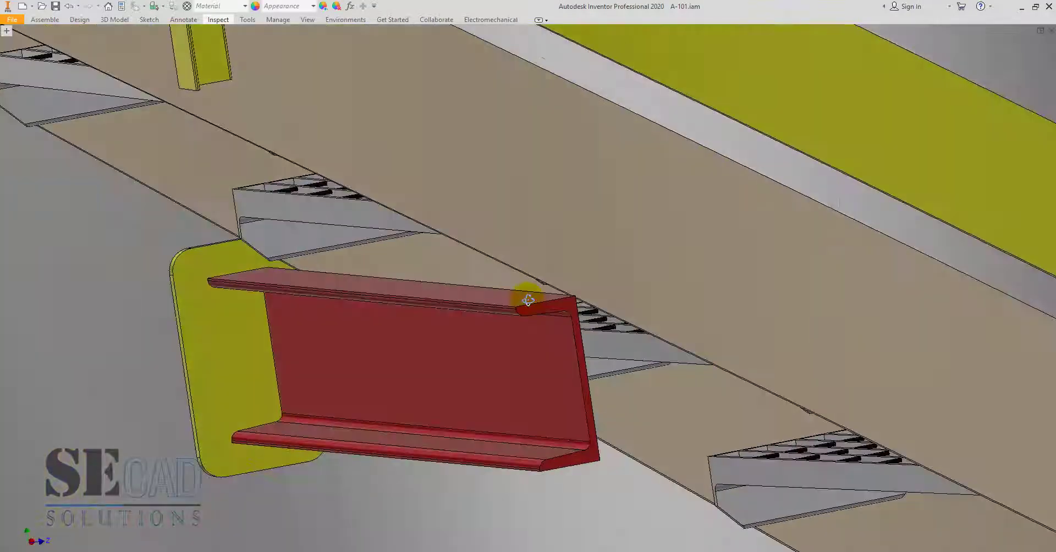
{"action": "scroll", "coordinate": [530, 299], "scroll_direction": "down", "scroll_amount": 2}
{"action": "scroll", "coordinate": [599, 290], "scroll_direction": "down", "scroll_amount": 4}
{"action": "scroll", "coordinate": [506, 287], "scroll_direction": "down", "scroll_amount": 1}
{"action": "scroll", "coordinate": [505, 287], "scroll_direction": "up", "scroll_amount": 3}
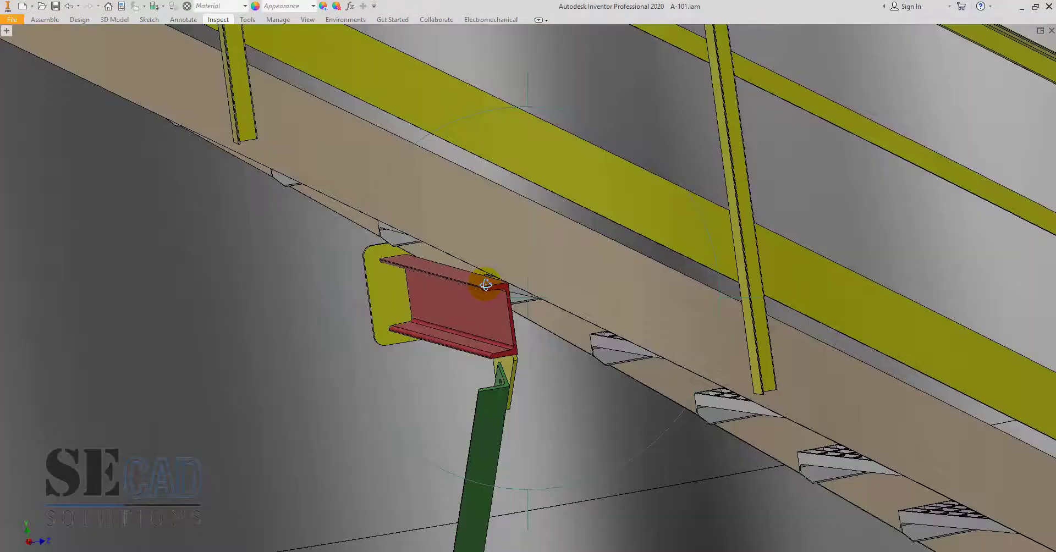
{"action": "scroll", "coordinate": [483, 286], "scroll_direction": "up", "scroll_amount": 2}
{"action": "scroll", "coordinate": [484, 282], "scroll_direction": "down", "scroll_amount": 5}
{"action": "left_click_drag", "start_coordinate": [470, 290], "coordinate": [485, 284]}
{"action": "scroll", "coordinate": [485, 284], "scroll_direction": "down", "scroll_amount": 5}
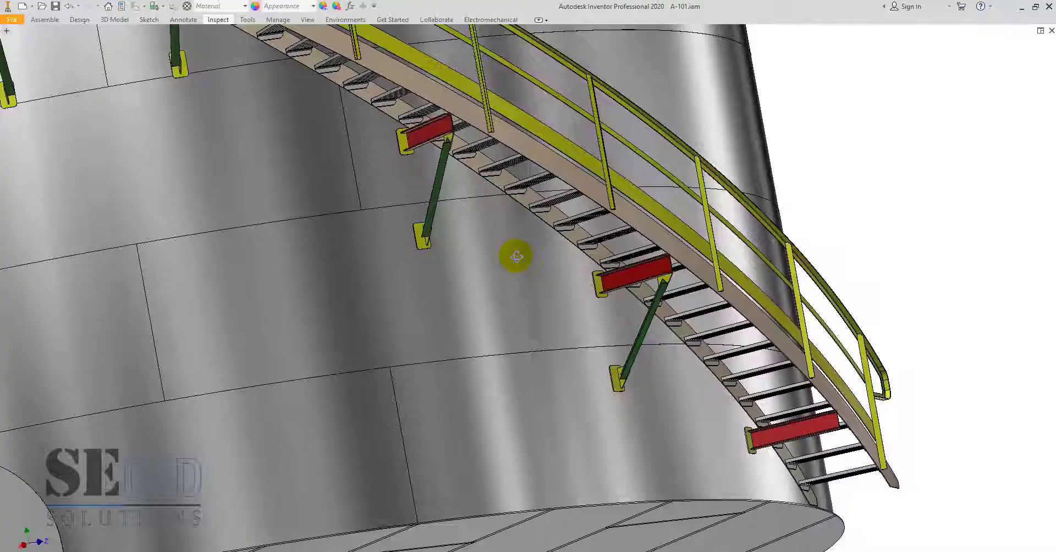
{"action": "mouse_move", "coordinate": [514, 253]}
{"action": "left_mouse_down"}
{"action": "mouse_move", "coordinate": [545, 279]}
{"action": "mouse_move", "coordinate": [443, 397]}
{"action": "mouse_move", "coordinate": [803, 200]}
{"action": "mouse_move", "coordinate": [604, 346]}
{"action": "mouse_move", "coordinate": [535, 415]}
{"action": "mouse_move", "coordinate": [697, 343]}
{"action": "left_mouse_up"}
{"action": "scroll", "coordinate": [694, 423], "scroll_direction": "up", "scroll_amount": 5}
{"action": "scroll", "coordinate": [599, 365], "scroll_direction": "up", "scroll_amount": 2}
{"action": "scroll", "coordinate": [697, 344], "scroll_direction": "down", "scroll_amount": 5}
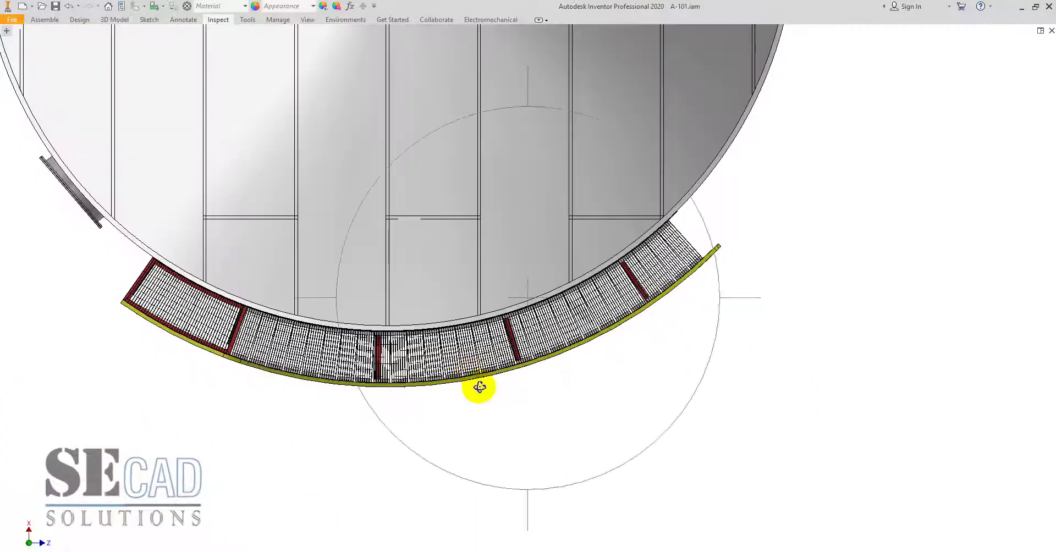
{"action": "mouse_move", "coordinate": [479, 385]}
{"action": "left_mouse_down"}
{"action": "mouse_move", "coordinate": [483, 307]}
{"action": "mouse_move", "coordinate": [467, 233]}
{"action": "left_mouse_up"}
{"action": "scroll", "coordinate": [480, 339], "scroll_direction": "up", "scroll_amount": 3}
{"action": "scroll", "coordinate": [480, 338], "scroll_direction": "down", "scroll_amount": 3}
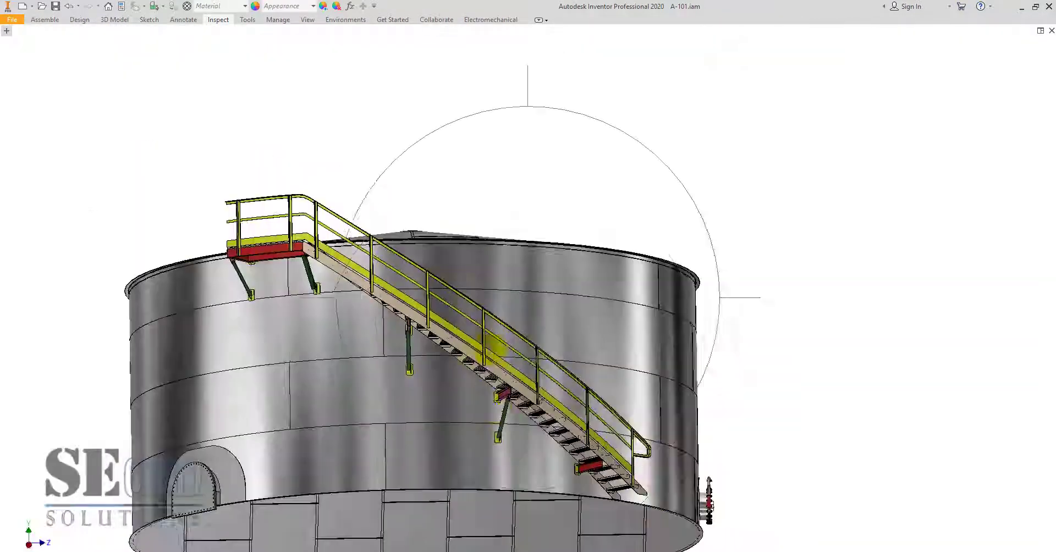